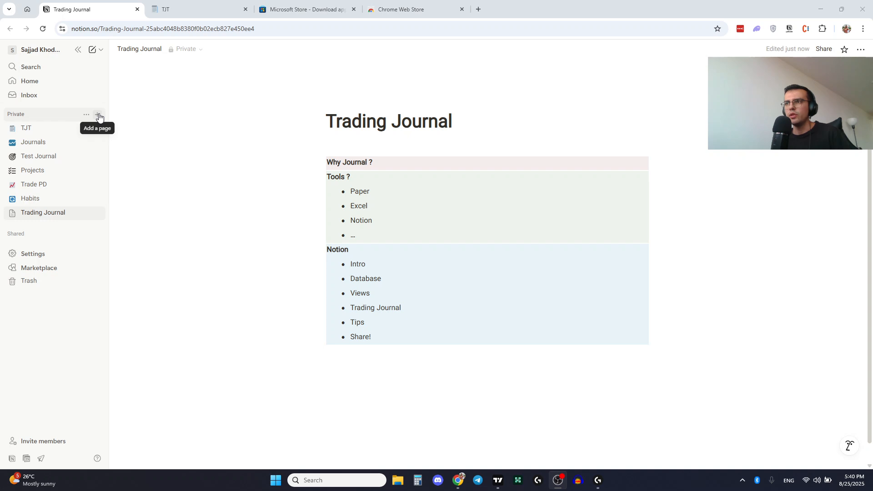
- Create a new private page and title it "Test"
left_click(98, 116)
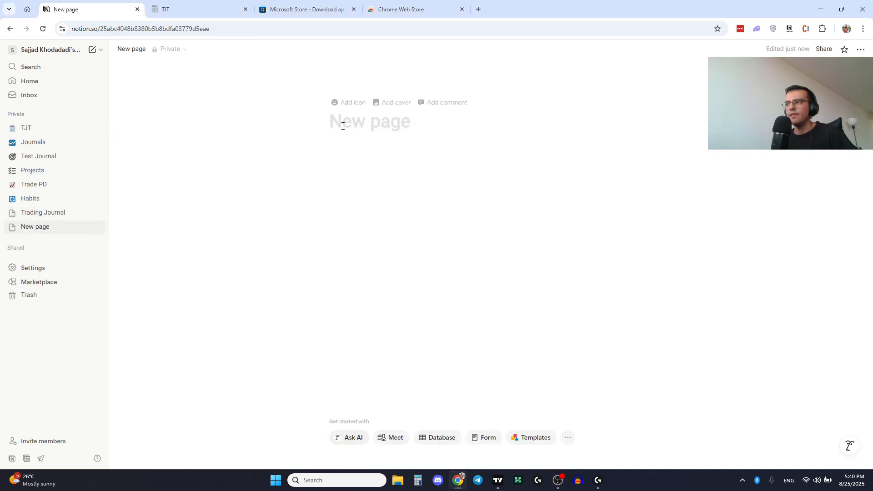
type("test")
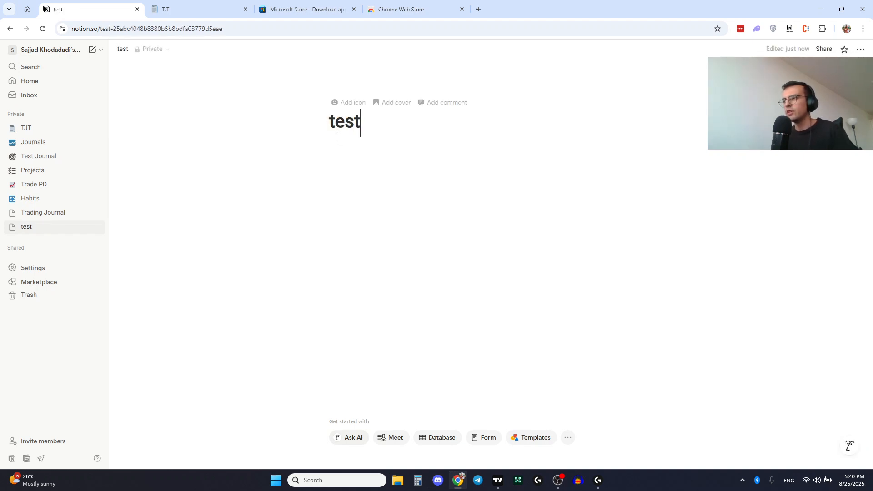
left_click(338, 131)
key("BackSpace")
type("Test")
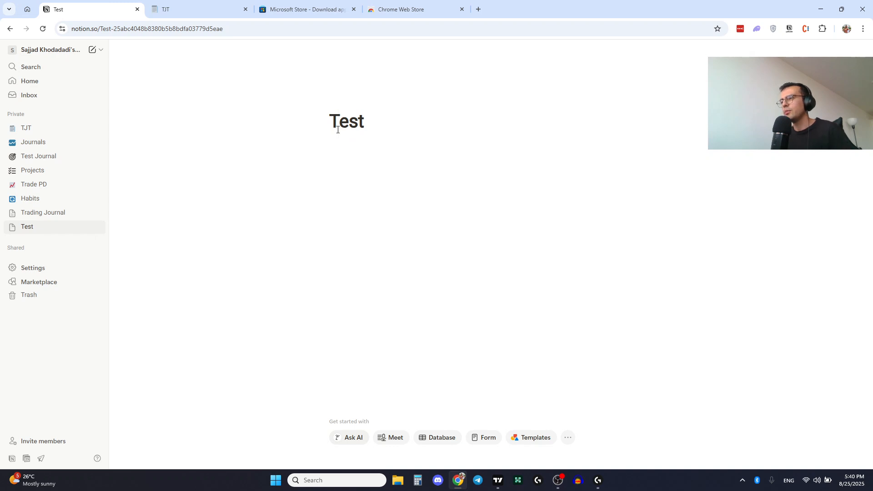
- Add a smiley emoji as the page icon
left_click(349, 102)
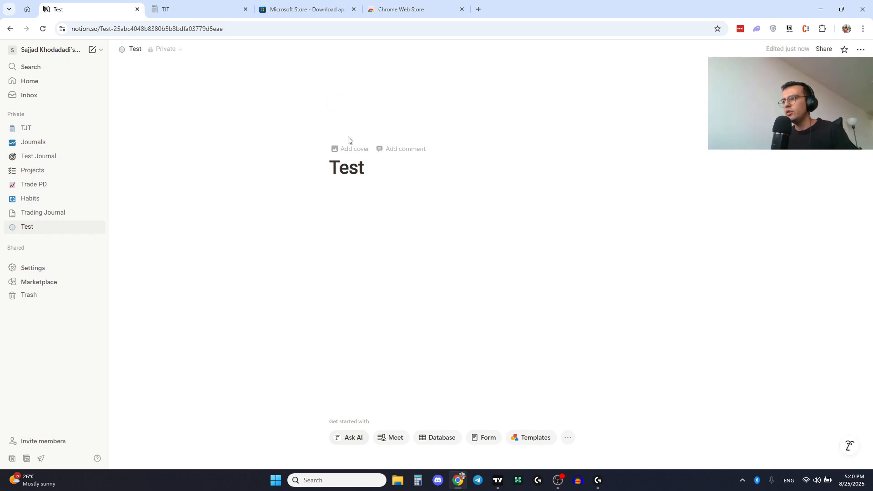
left_click(349, 134)
left_click(282, 239)
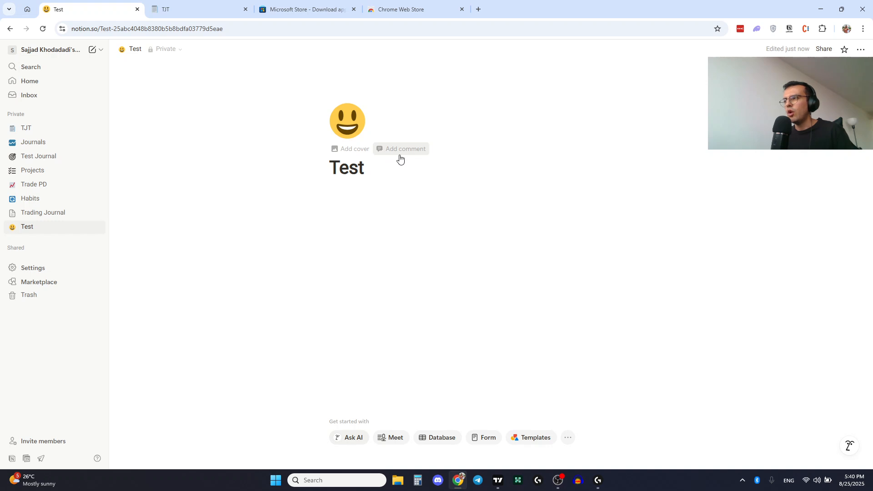
- Add a cover to the page and change it to the Gradient 10 image from the gallery
left_click(352, 149)
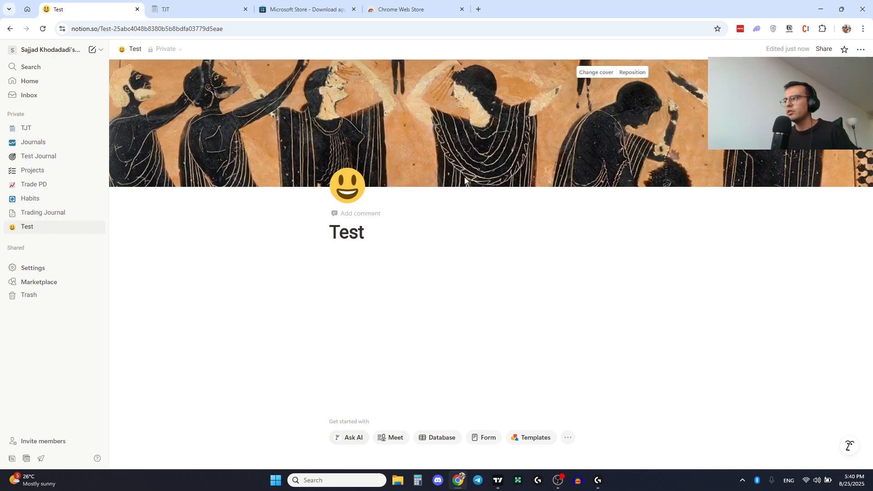
left_click(597, 73)
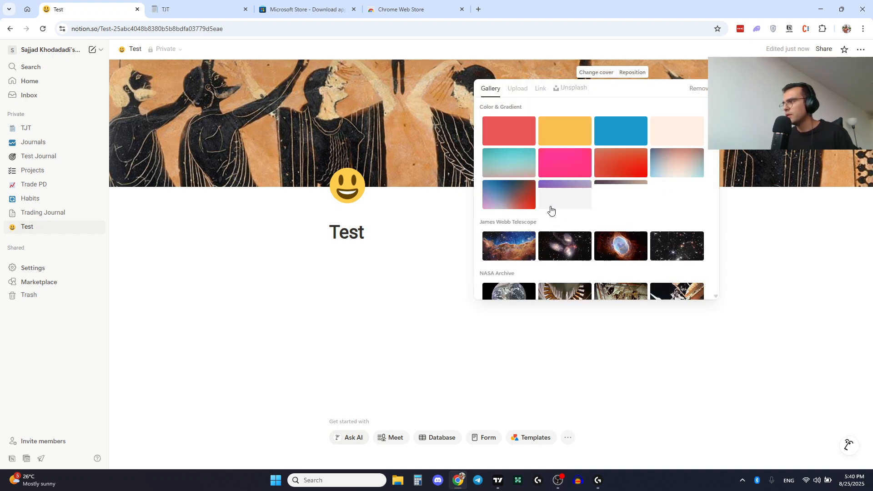
left_click(508, 193)
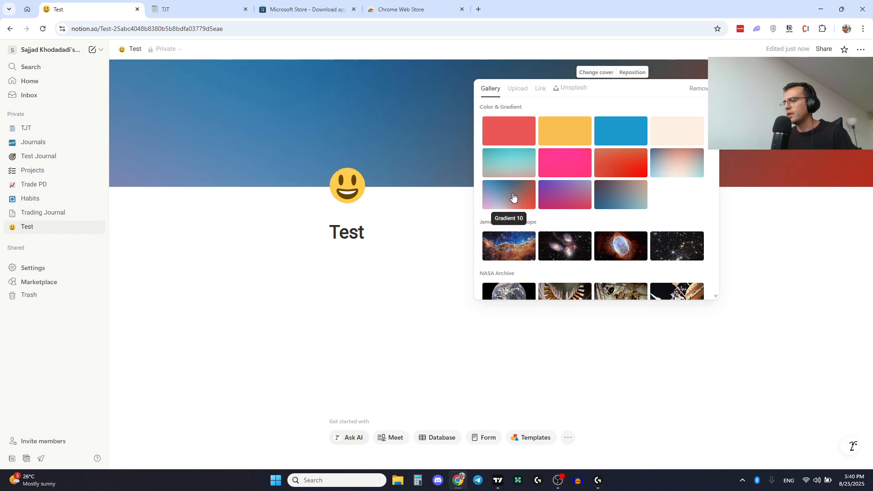
left_click(436, 244)
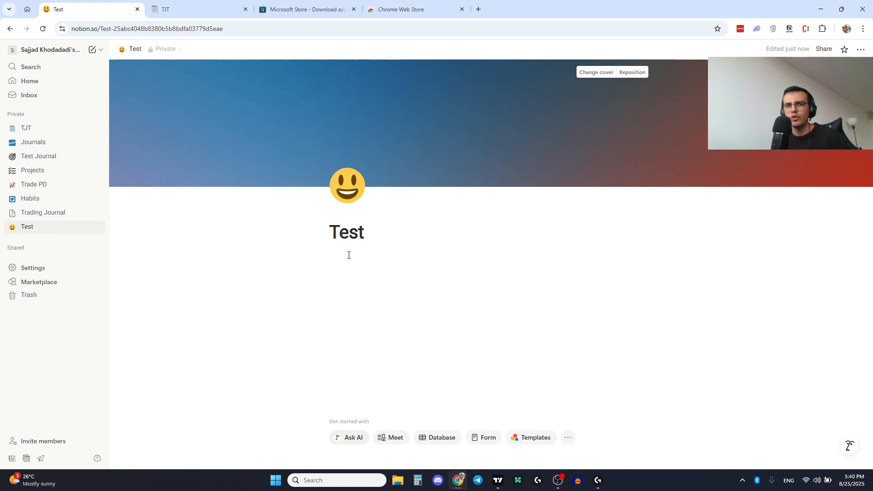
- Insert an empty subpage block in the page body and return to the Test page
left_click(347, 273)
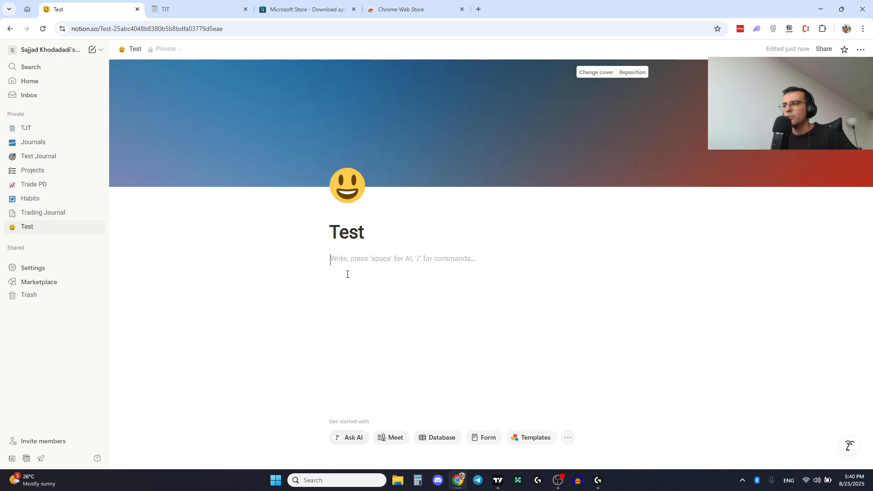
type("/")
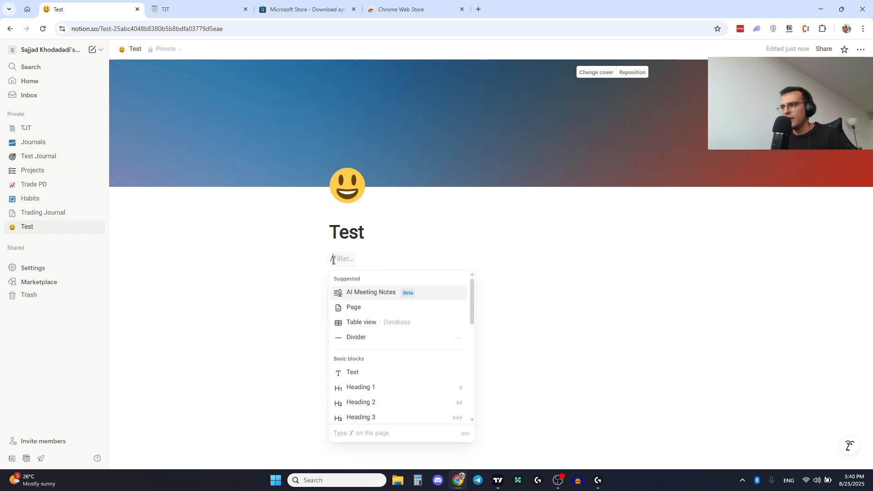
left_click(353, 307)
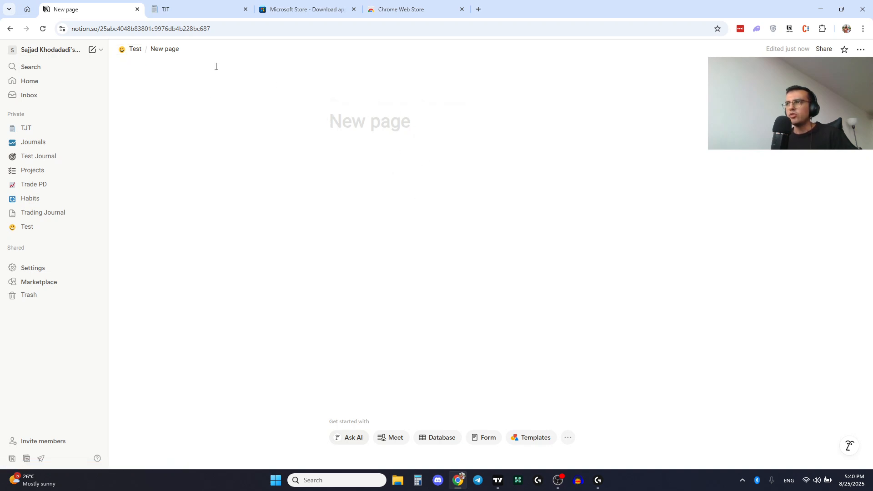
left_click(133, 49)
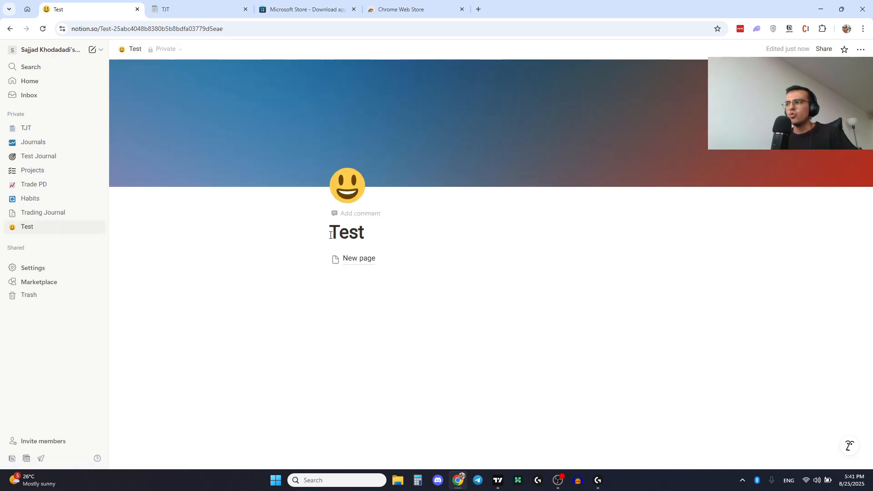
- Write a text line "test" below the subpage link and start a new line
left_click(359, 282)
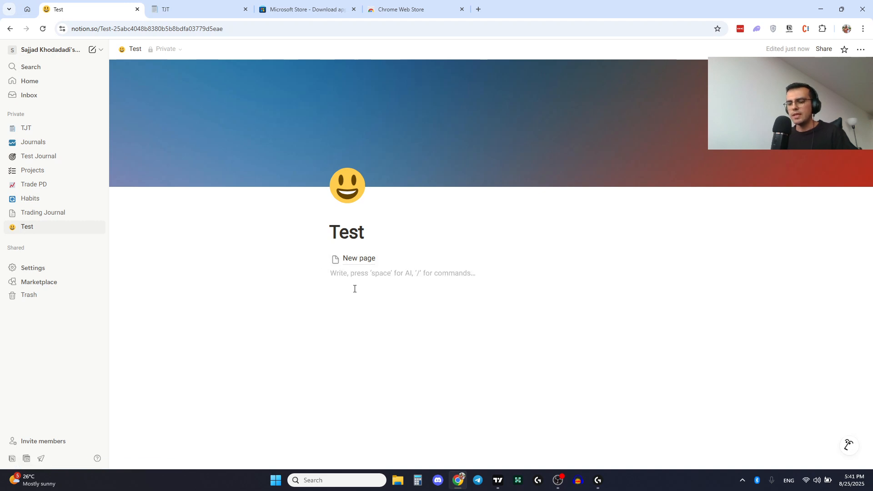
type("test")
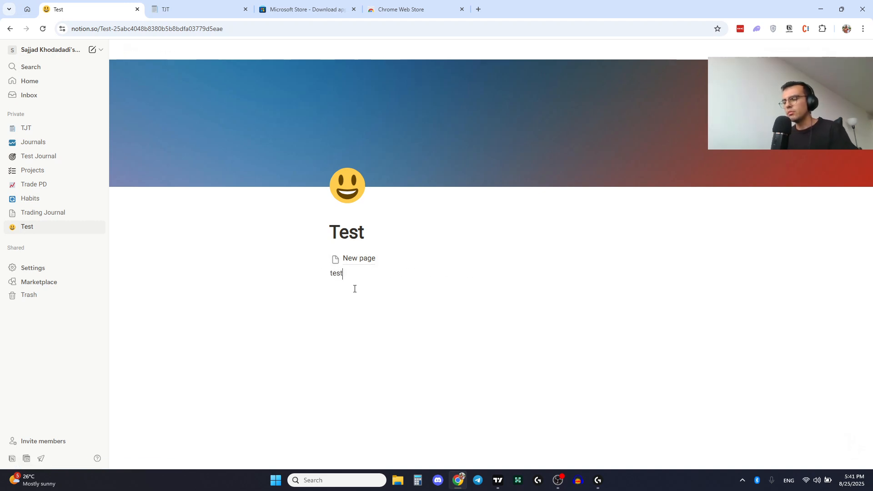
key("Return")
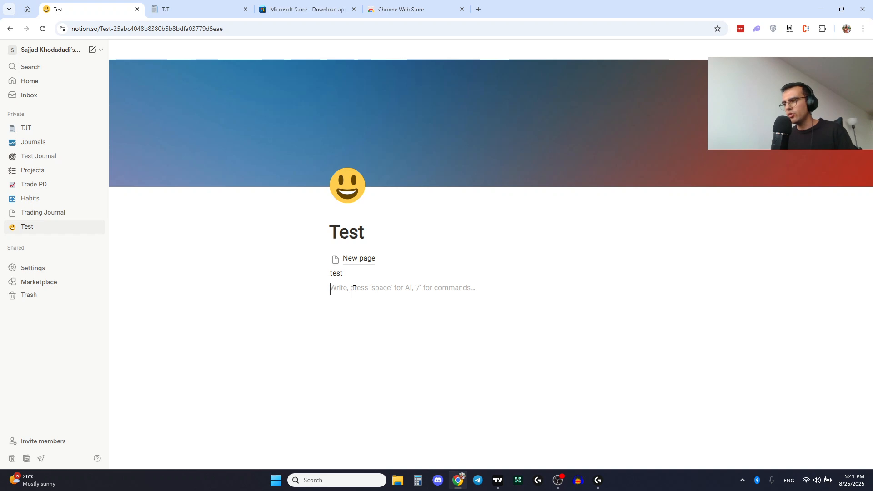
type("/")
scroll(355, 180, "down", 1)
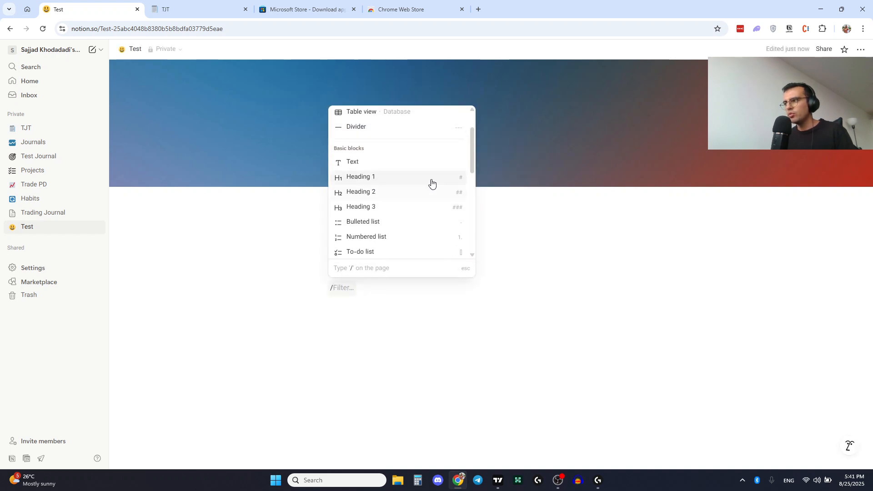
scroll(471, 155, "down", 6)
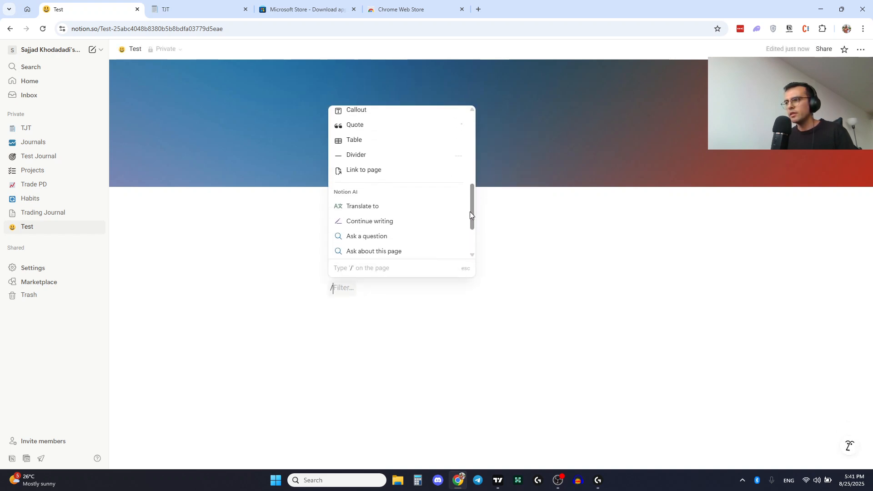
left_click_drag(474, 190, 469, 283)
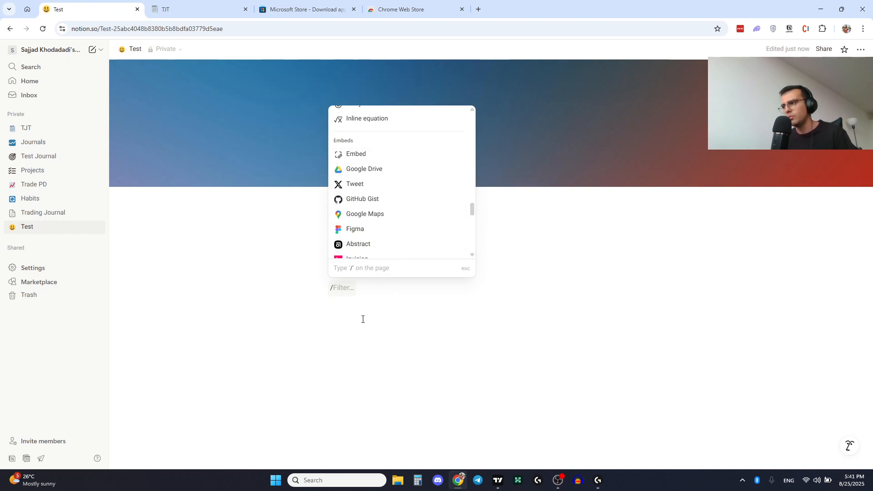
key("Escape")
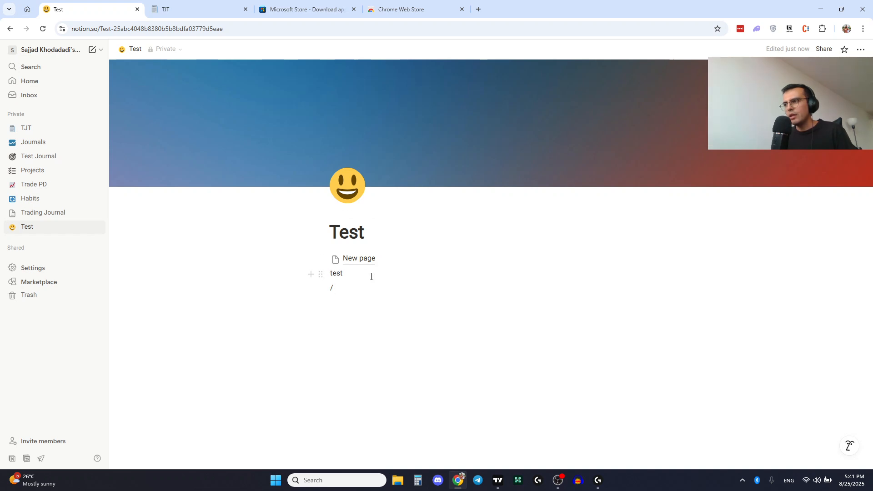
key("BackSpace")
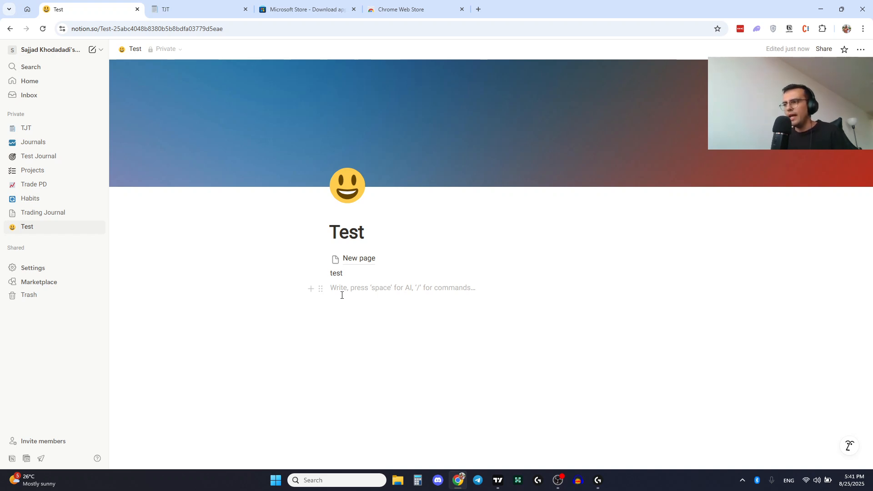
- Insert a table-view database and title it "trades"
type("/")
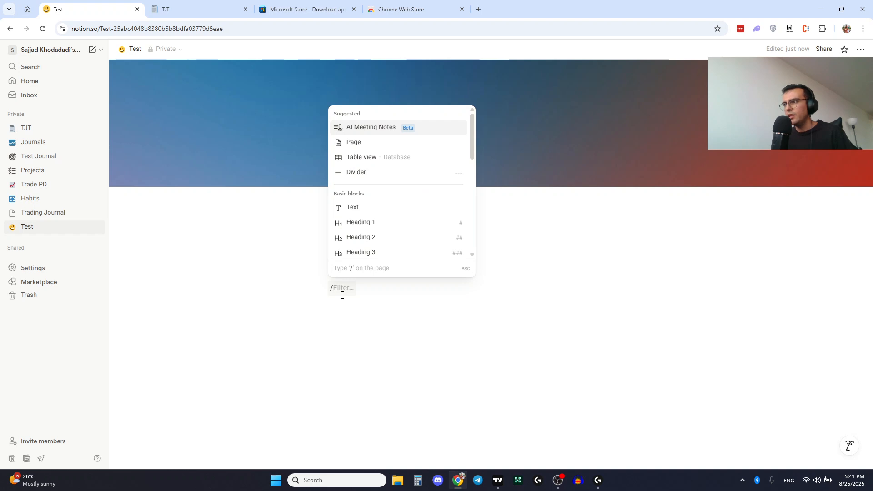
left_click(361, 158)
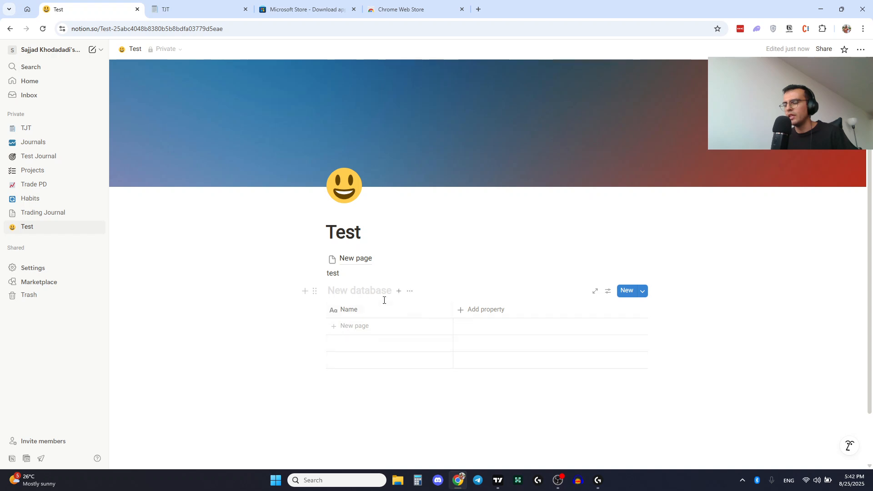
left_click(338, 291)
type("trades")
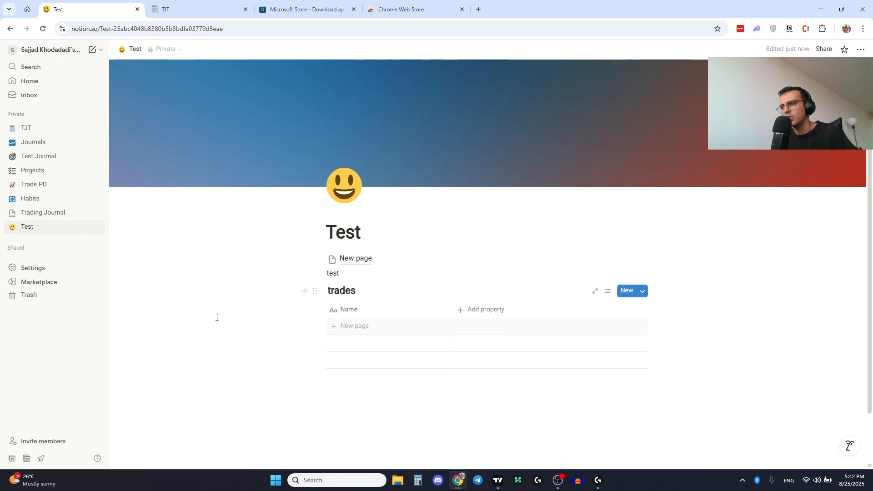
- Rename the database's Name column to Pair and add a row named EURUSD
left_click(353, 326)
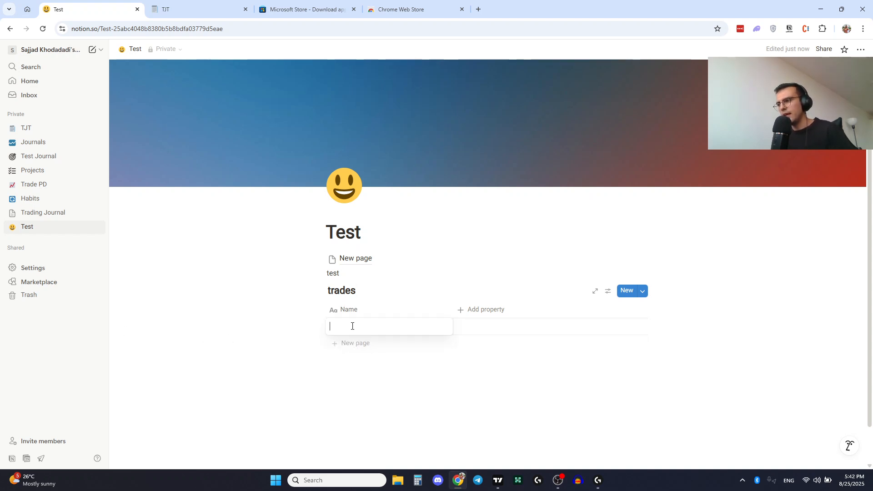
left_click(352, 311)
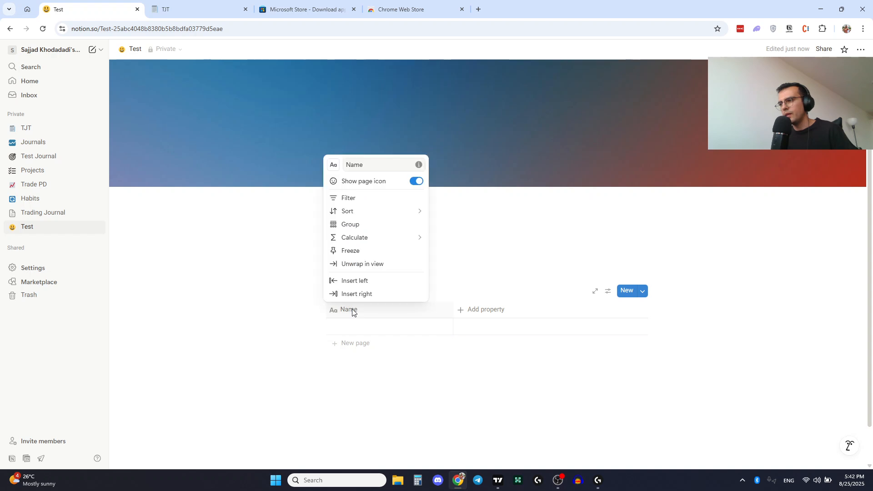
double_click(359, 165)
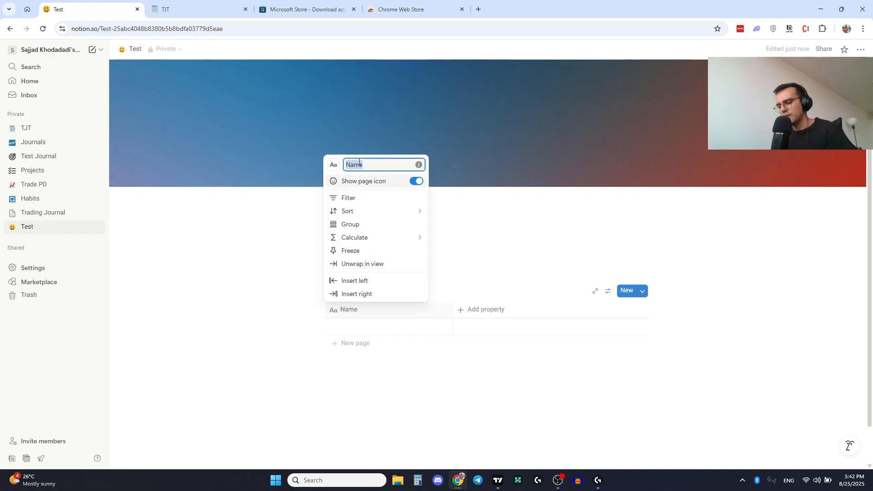
type("Pair")
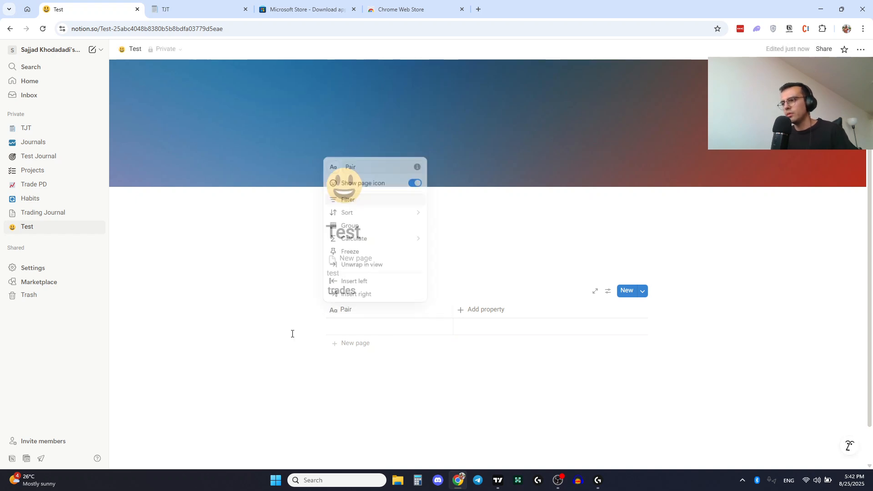
left_click(351, 328)
type("EURUSD")
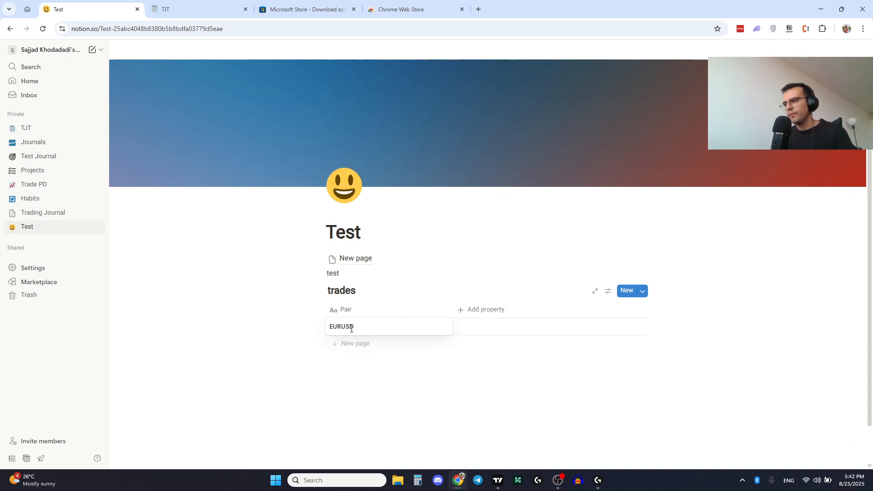
key("Return")
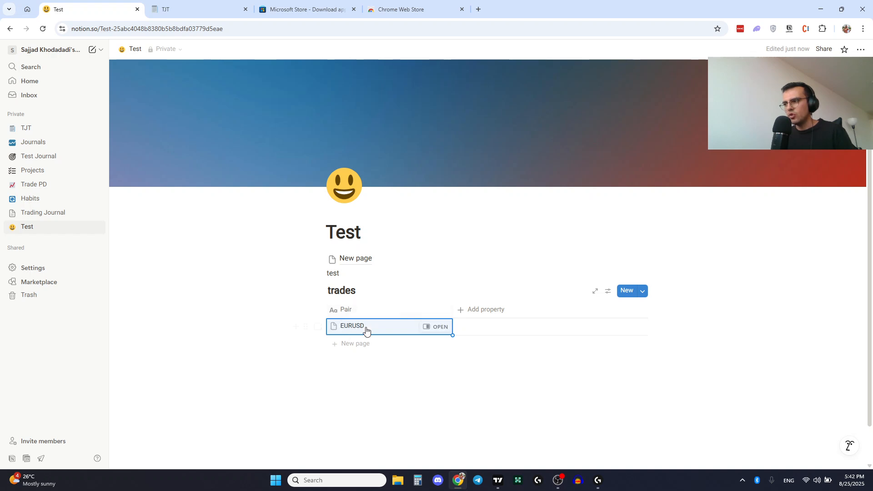
- Open the EURUSD row in side peek and add a Trade Date property to the database
left_click(433, 326)
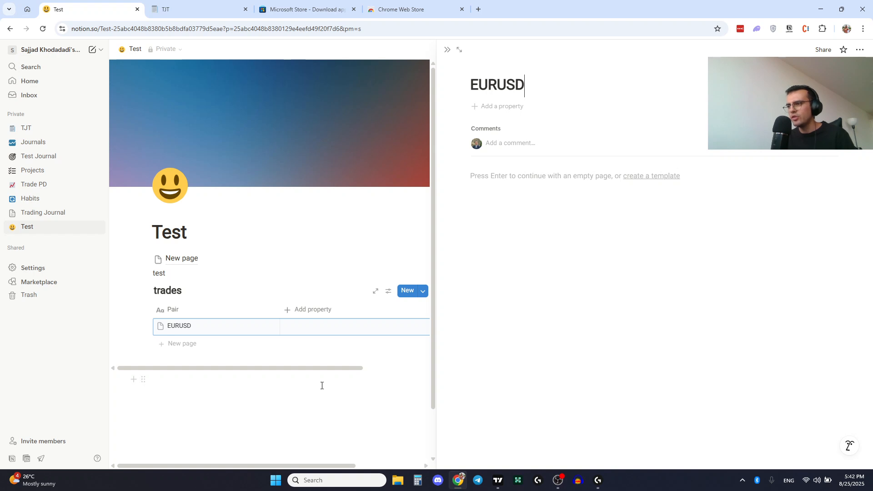
left_click_drag(305, 369, 331, 369)
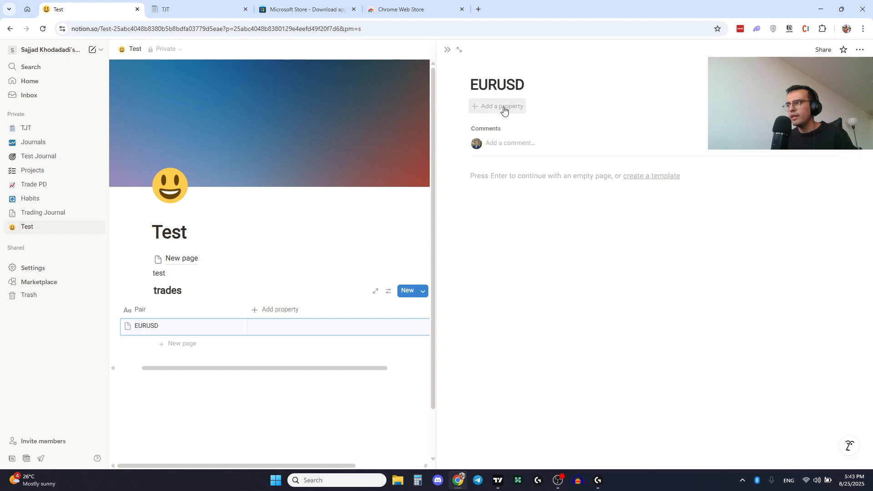
left_click(291, 314)
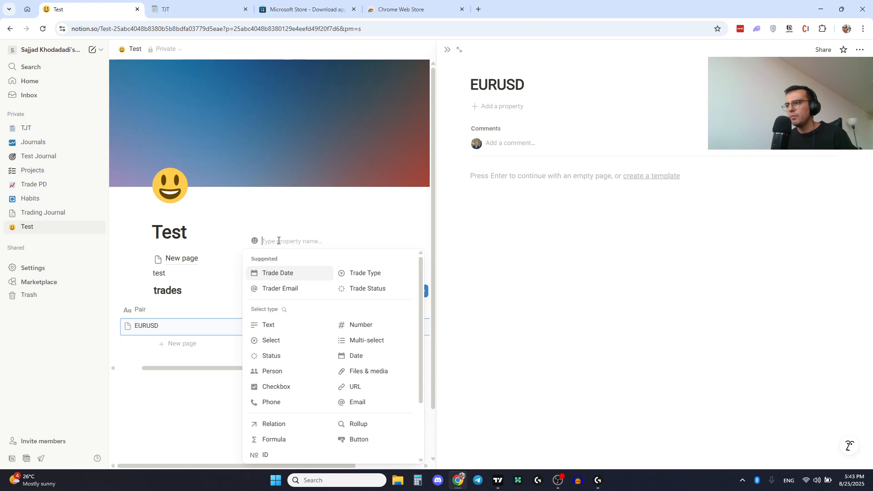
left_click(272, 274)
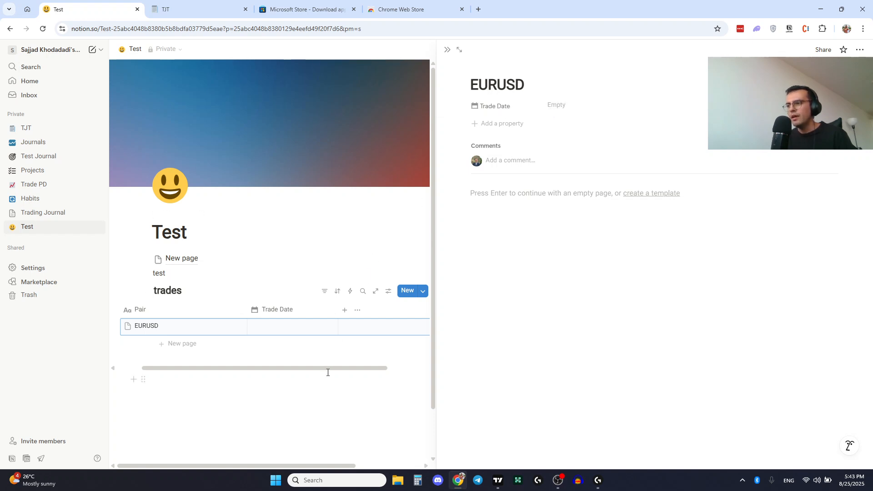
left_click_drag(328, 369, 331, 369)
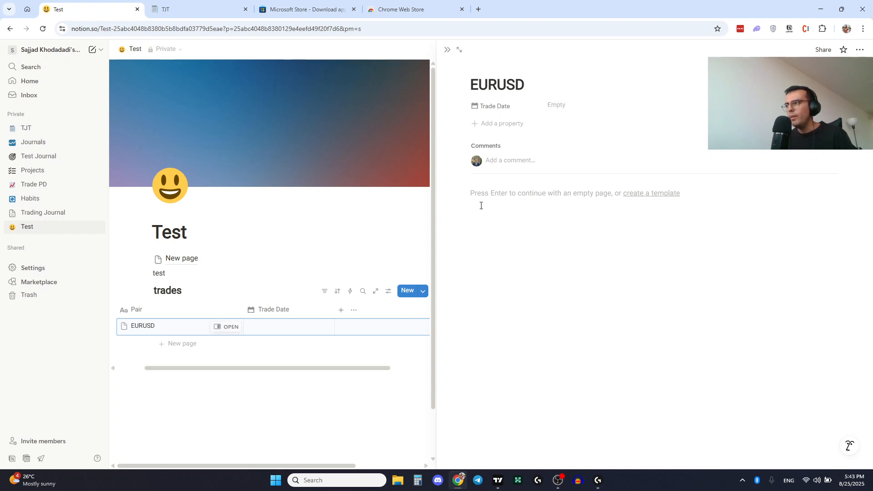
- Reopen the EURUSD row in side peek and write "This is a test trade based on ....." in its page body, then start a new line
left_click(448, 50)
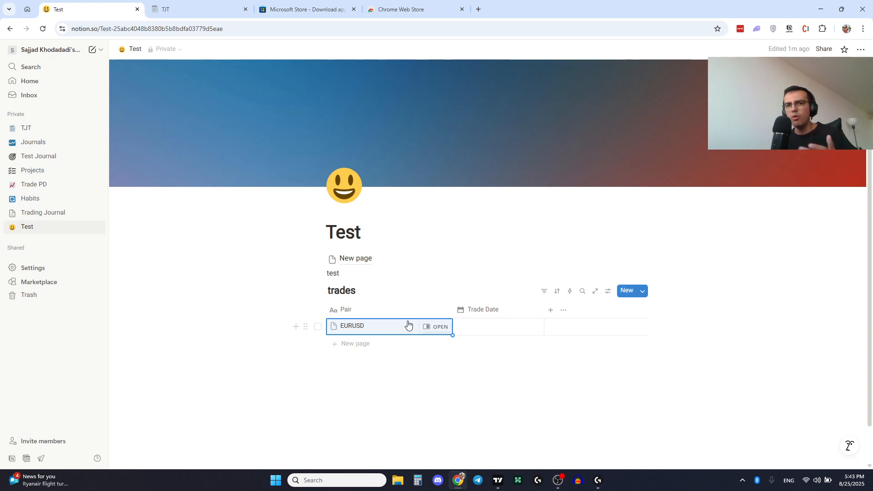
left_click(433, 327)
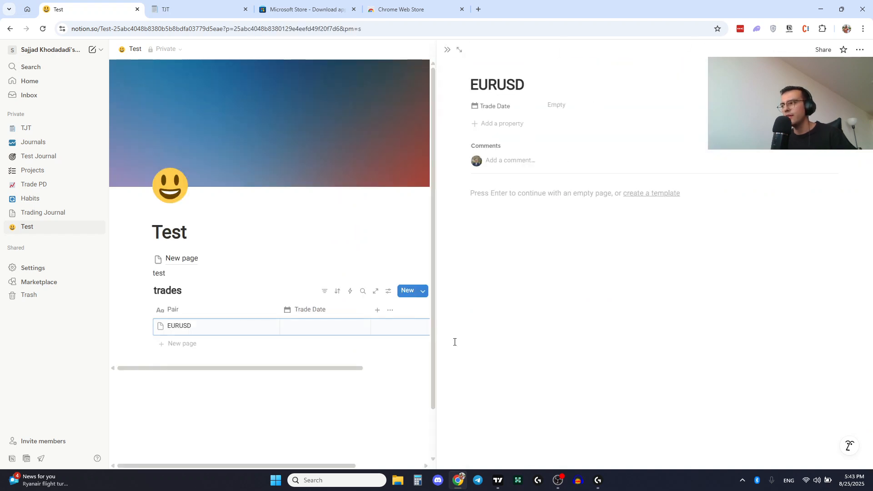
left_click(480, 192)
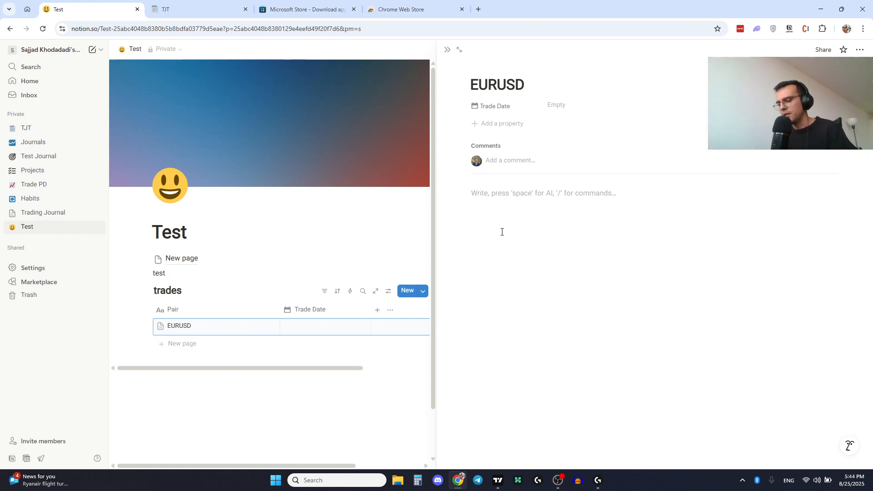
type("This ")
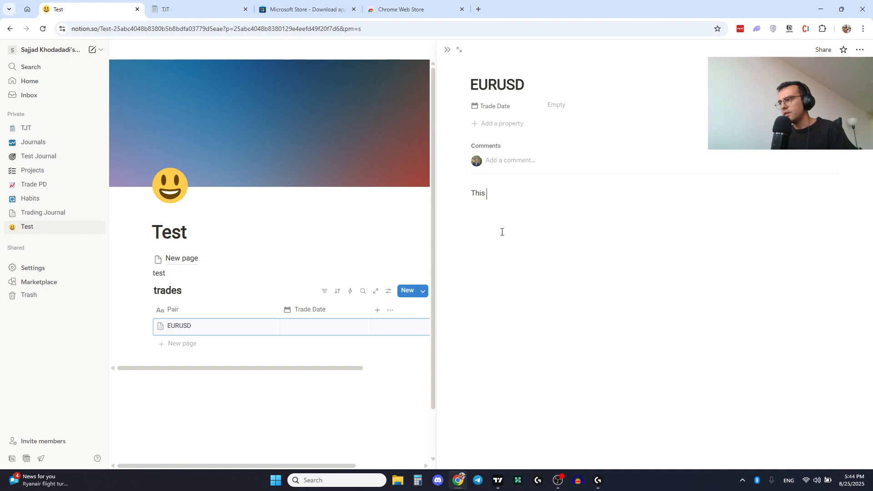
type("is a test trade based ")
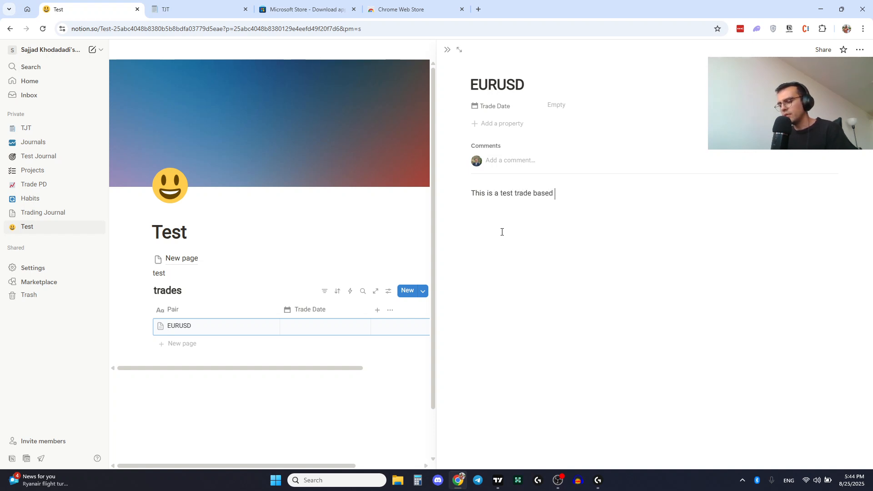
type("on .....")
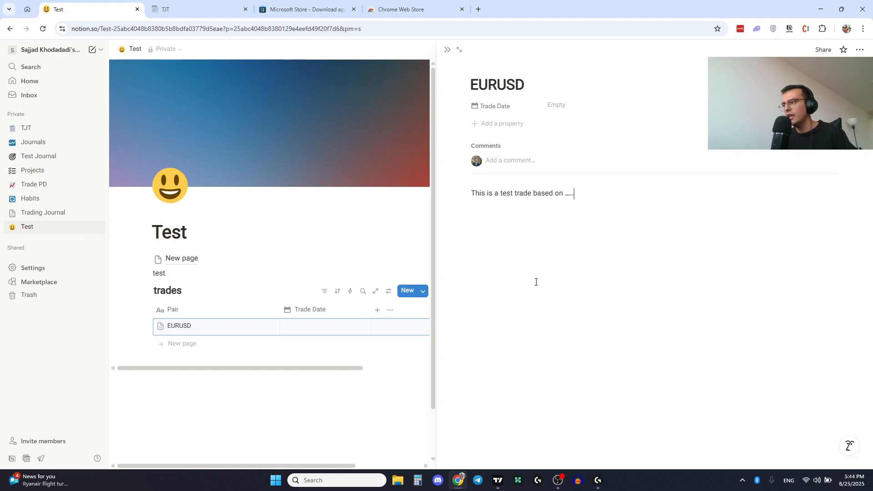
key("Return")
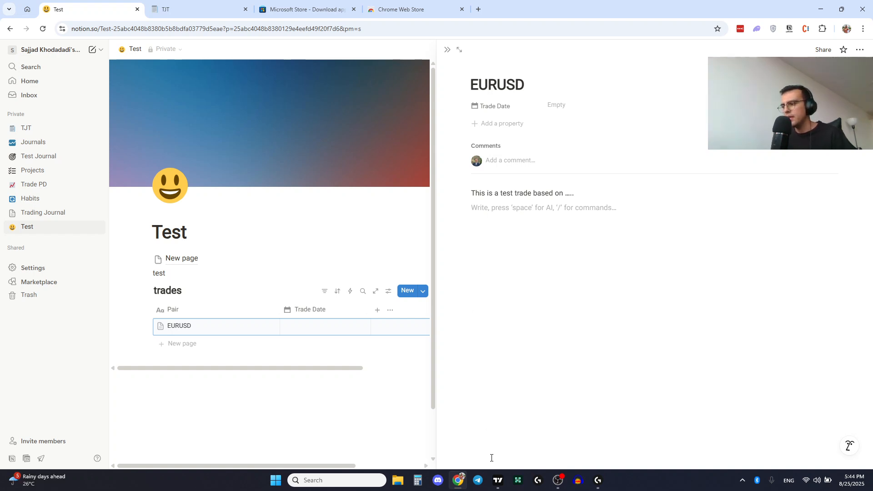
- Switch to TradingView and zoom into the EURUSD 1h chart
mouse_move(498, 480)
left_click(495, 430)
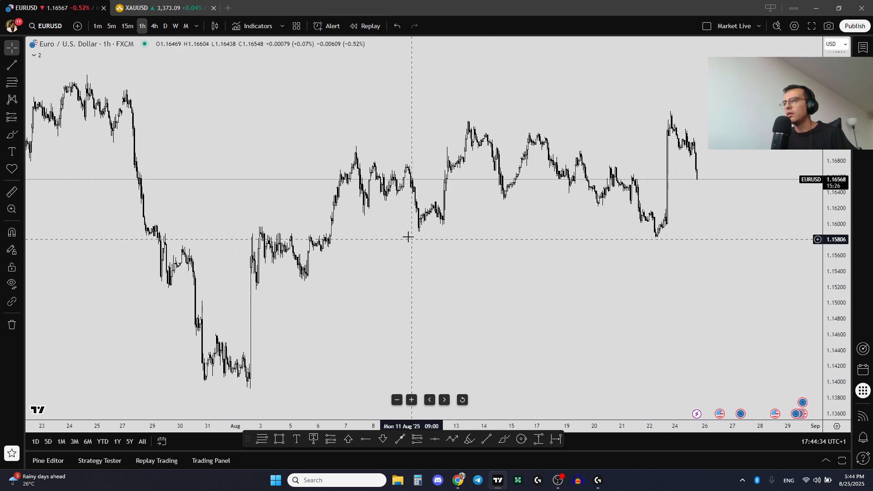
scroll(517, 232, "up", 2)
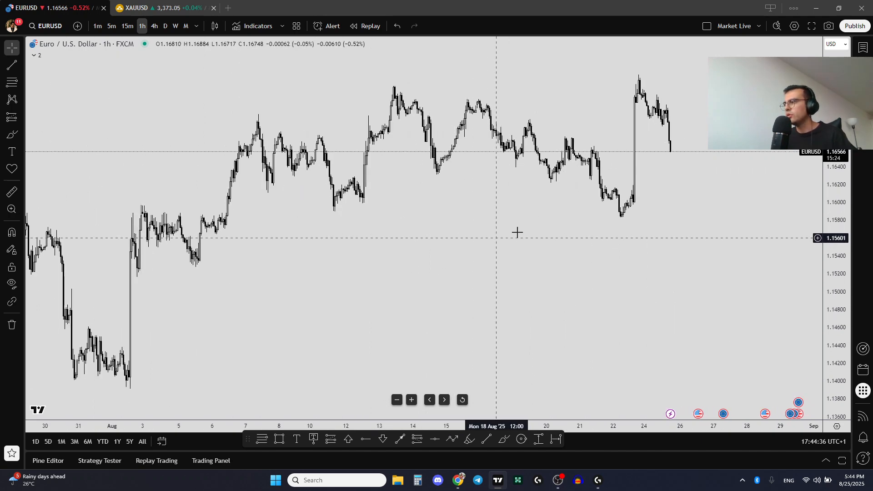
scroll(517, 233, "up", 2)
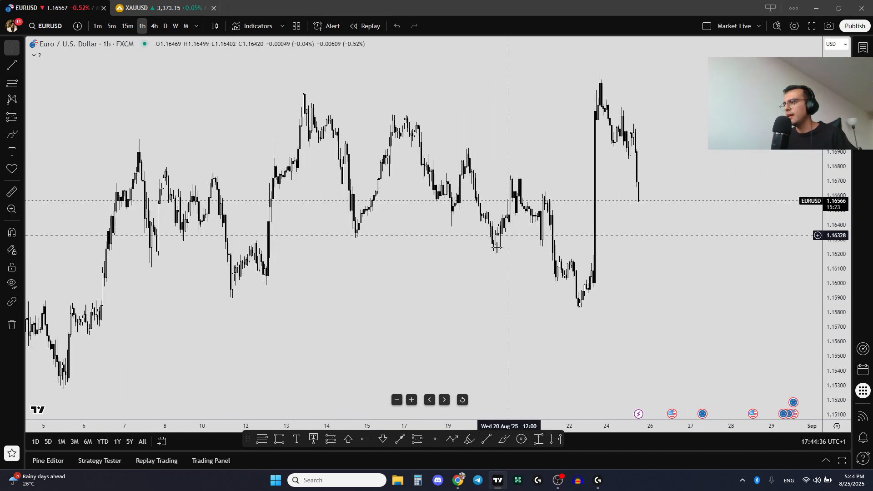
left_click(262, 439)
left_click(595, 215)
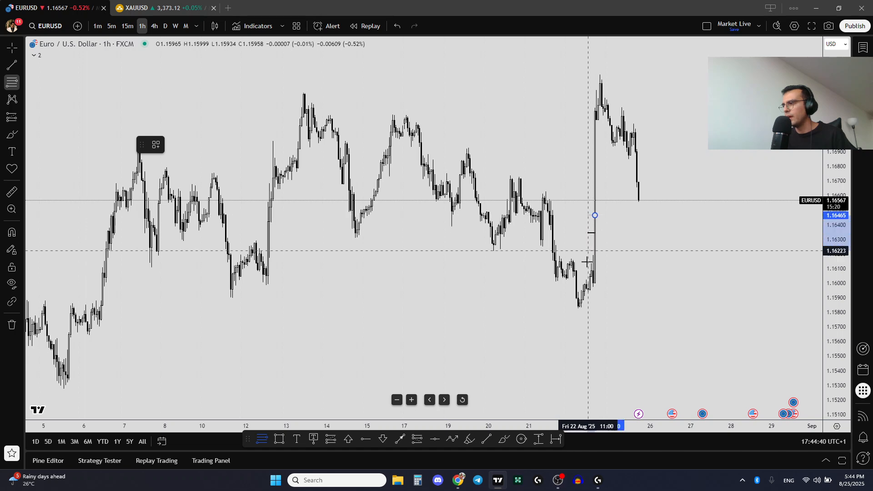
left_click(587, 287)
key("Delete")
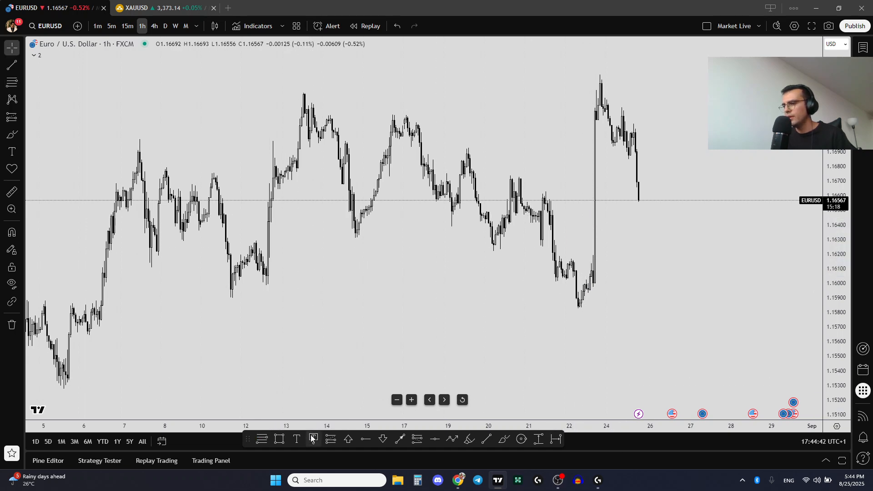
- Draw a long position on the chart with entry about 1.1640 and stop about 1.1577, stretching the target upward
left_click(330, 440)
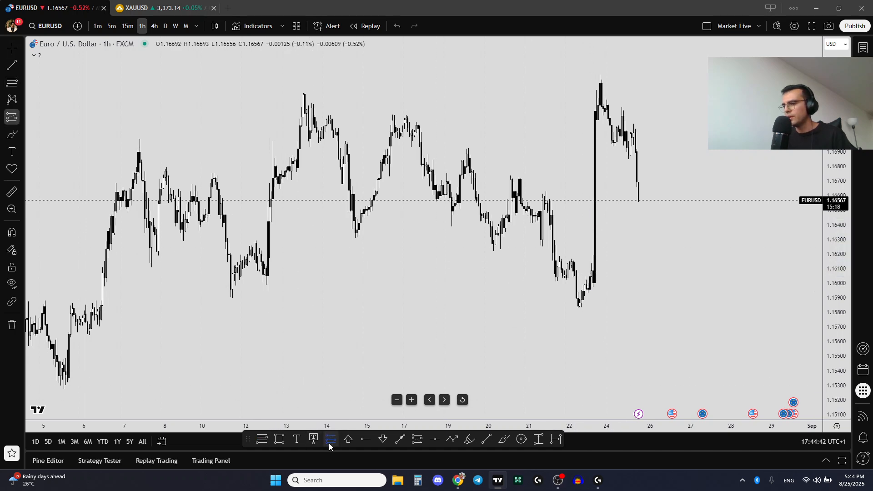
left_click(595, 224)
left_click_drag(595, 294, 595, 317)
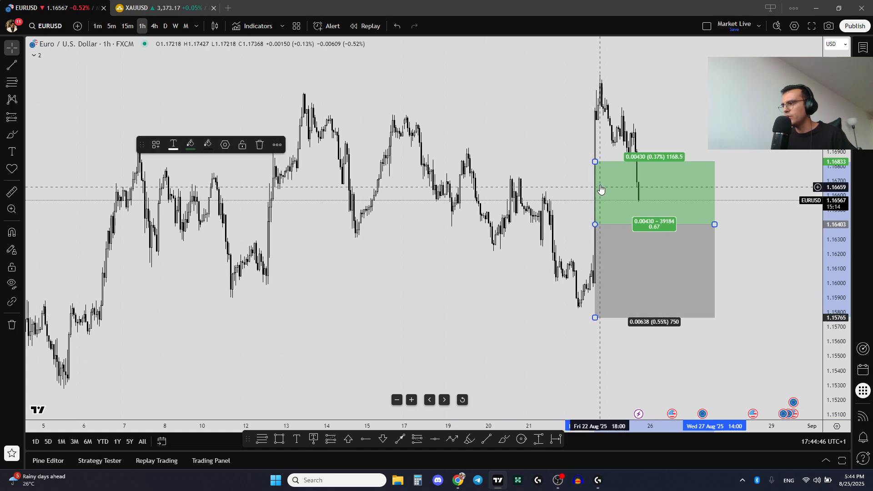
left_click_drag(595, 161, 595, 48)
left_click_drag(505, 100, 509, 145)
scroll(509, 145, "up", 1)
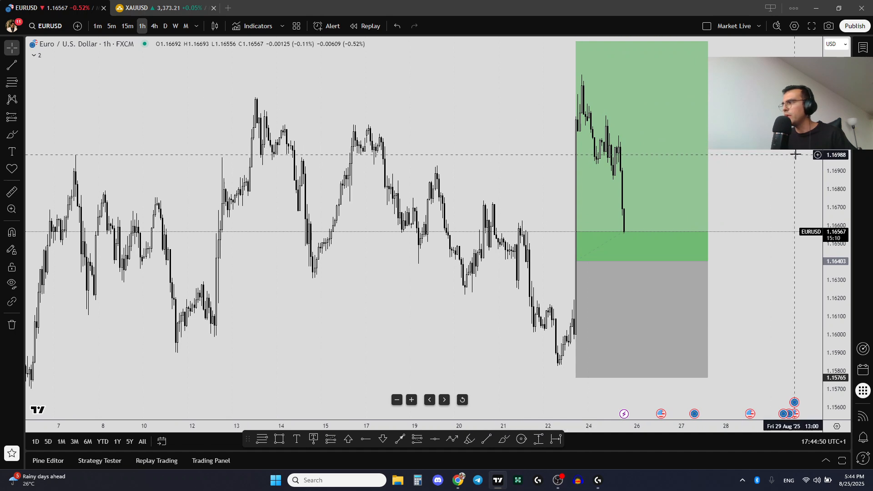
- Copy a snapshot image of the chart and paste it into the EURUSD page below the note
left_click(829, 26)
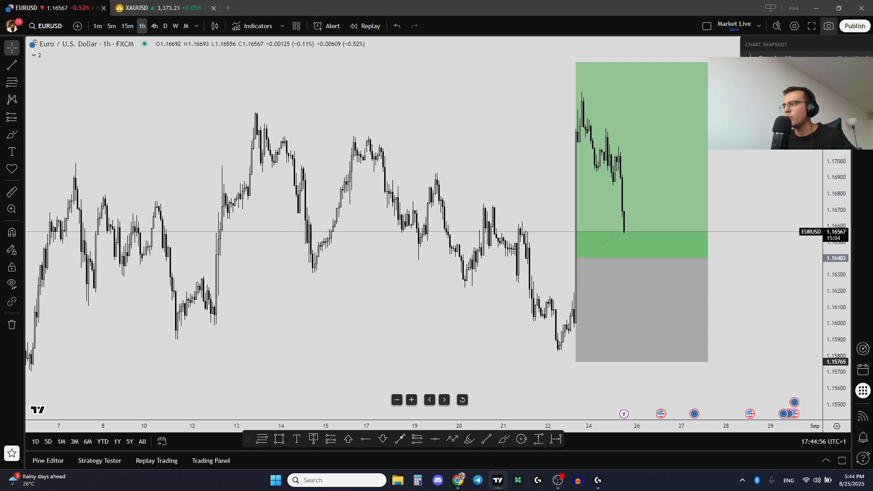
left_click(773, 73)
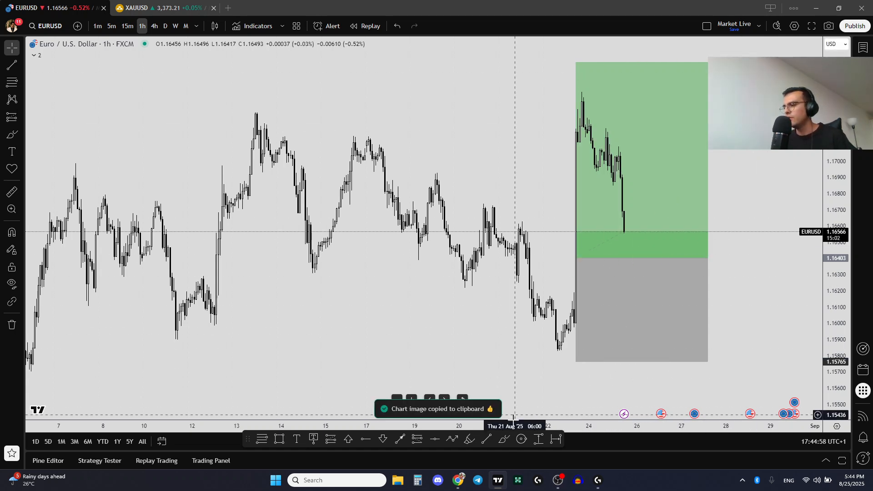
left_click(459, 481)
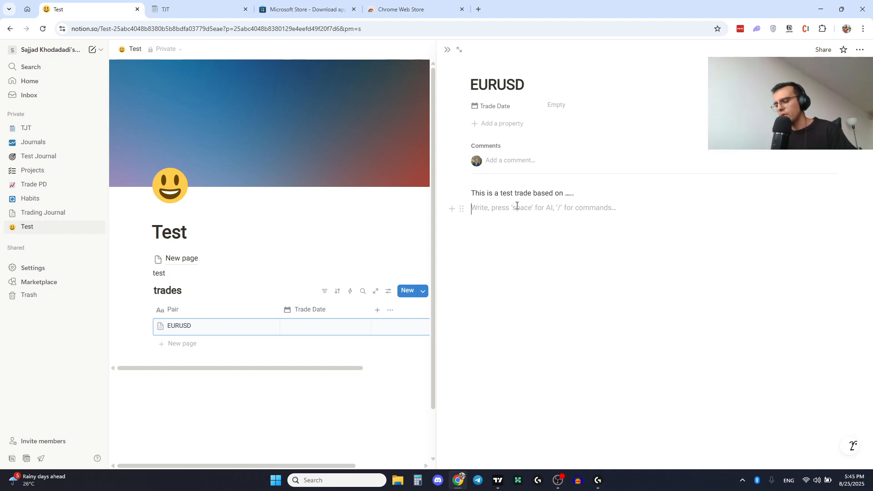
key("ctrl+v")
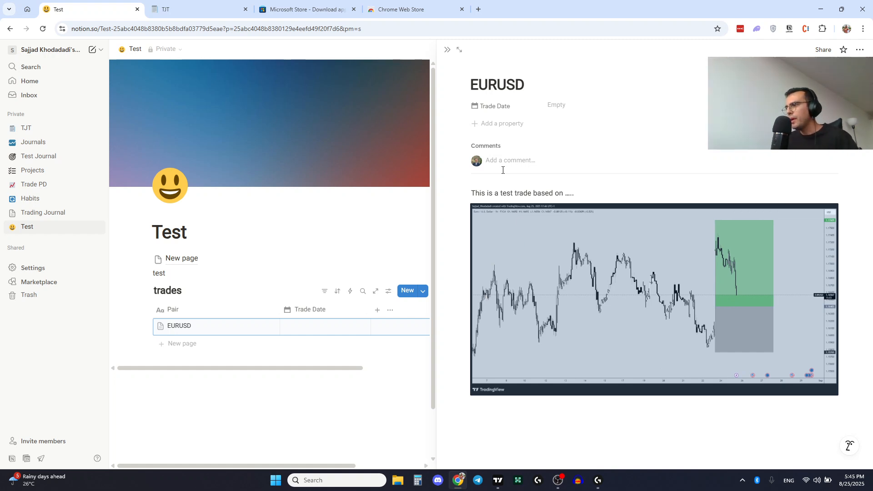
- Close the side peek and set EURUSD's Trade Date to August 25, 2025
left_click(448, 51)
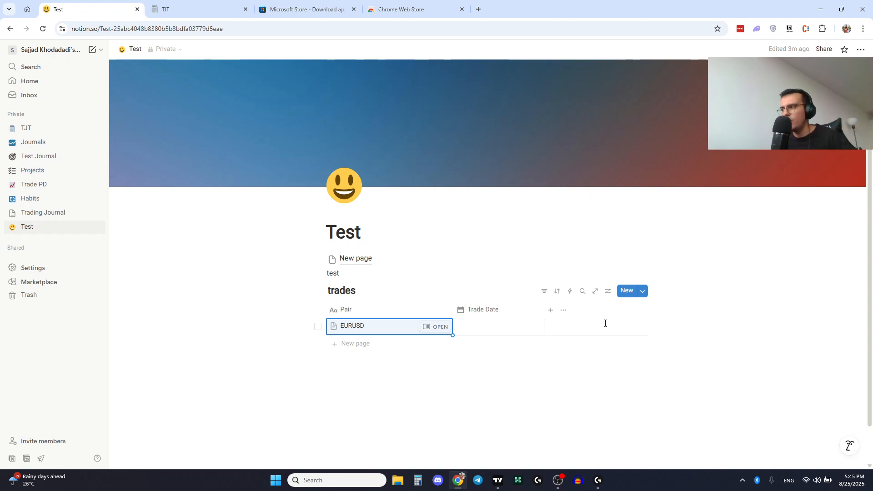
left_click(476, 335)
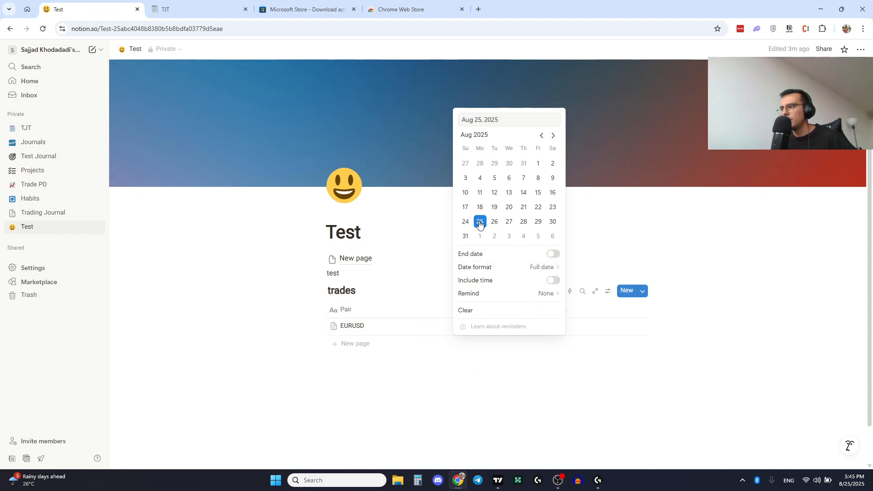
left_click(510, 403)
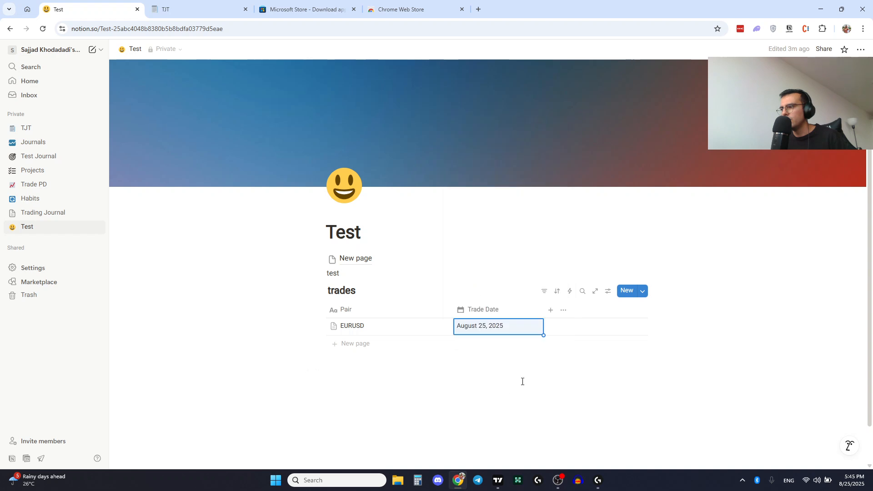
- Add a Trade Status property to the trades database and change its type to Select
left_click(551, 311)
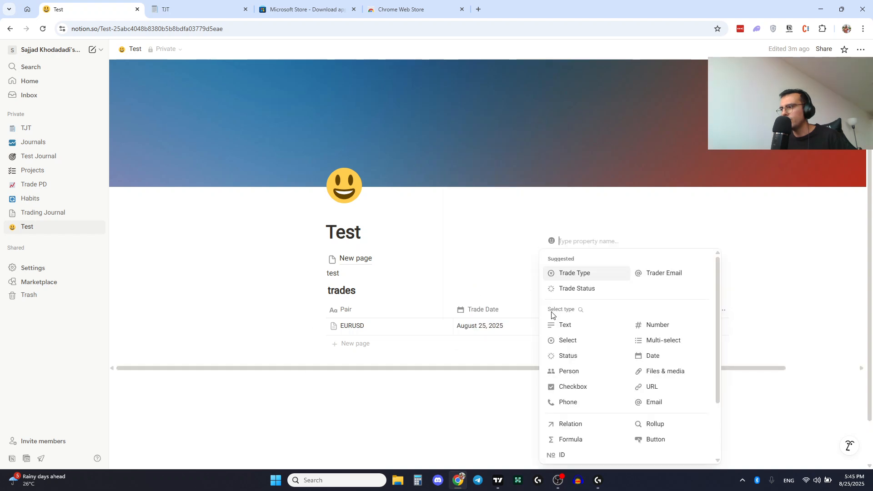
left_click(567, 291)
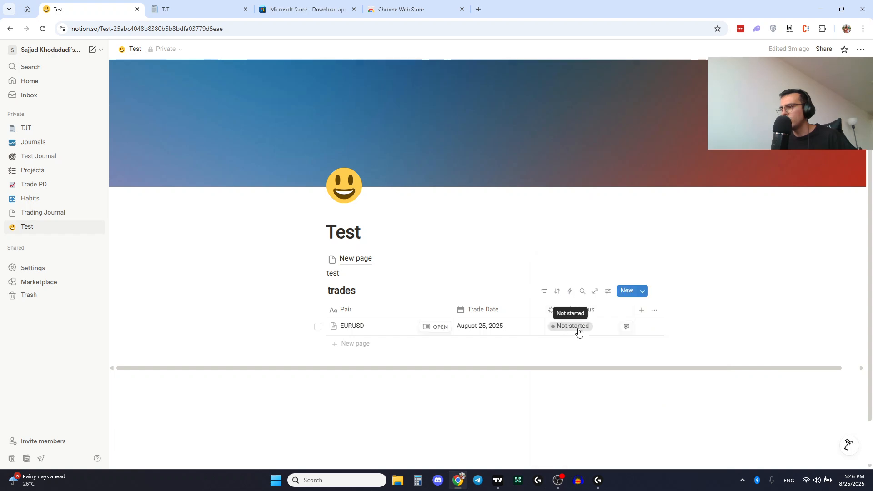
left_click(572, 311)
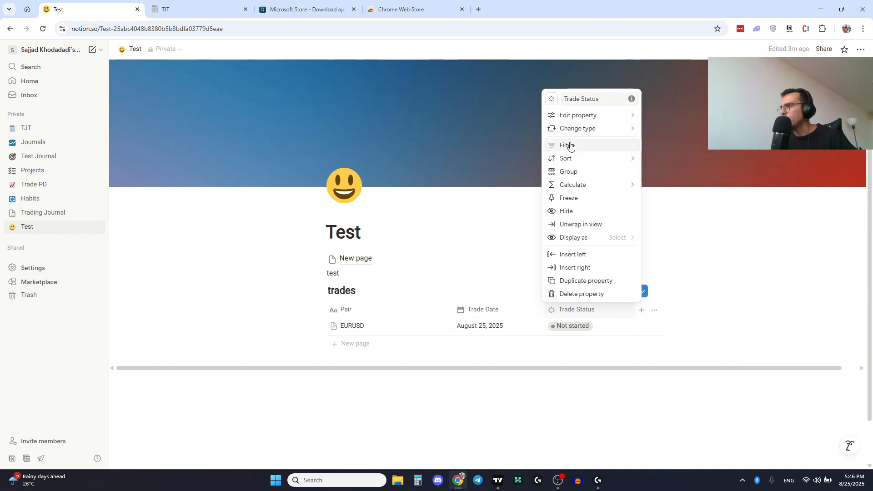
mouse_move(585, 134)
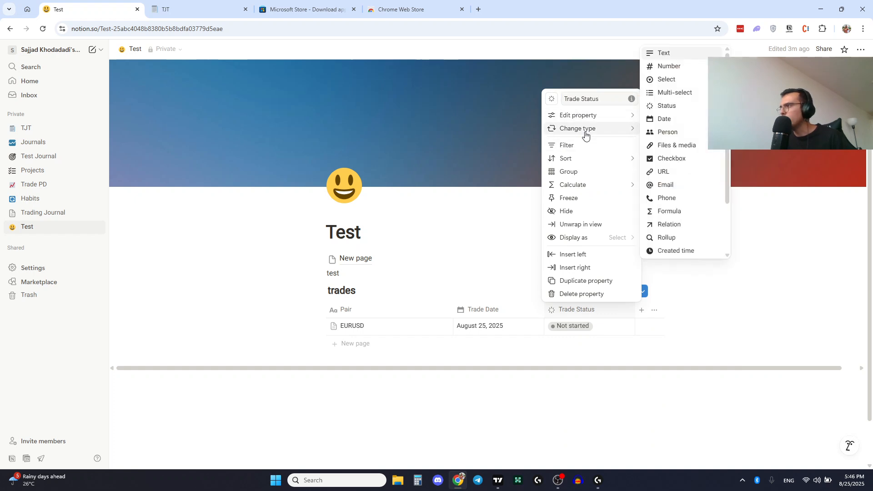
left_click(666, 81)
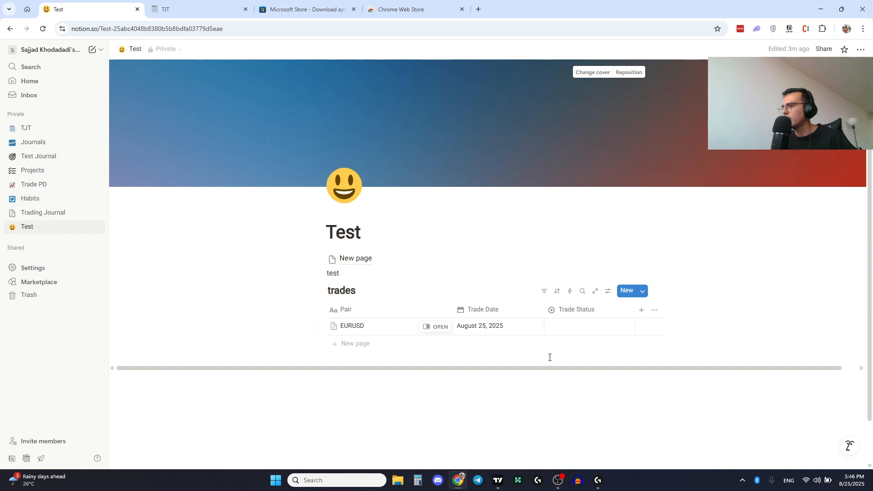
- Rename the Trade Status property to Result
left_click(570, 309)
key("ctrl+a")
key("BackSpace")
type("Result")
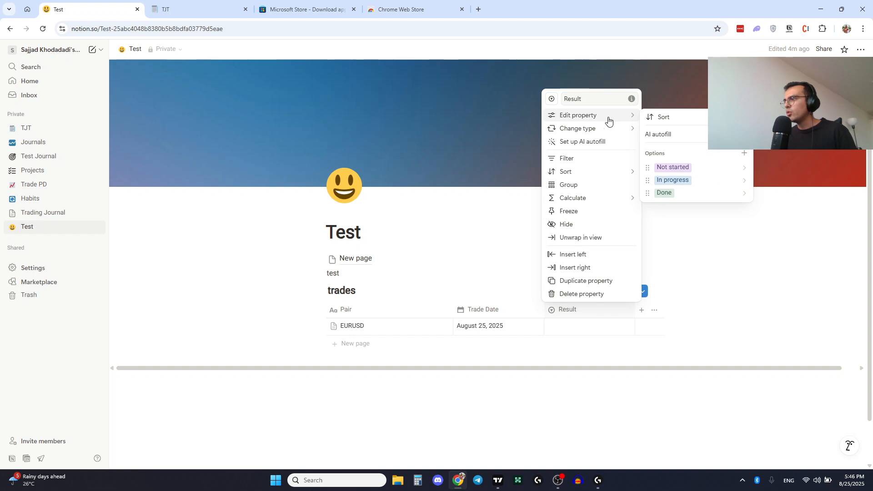
- Delete the Done option from the Result property's options
mouse_move(616, 117)
right_click(648, 193)
left_click(648, 194)
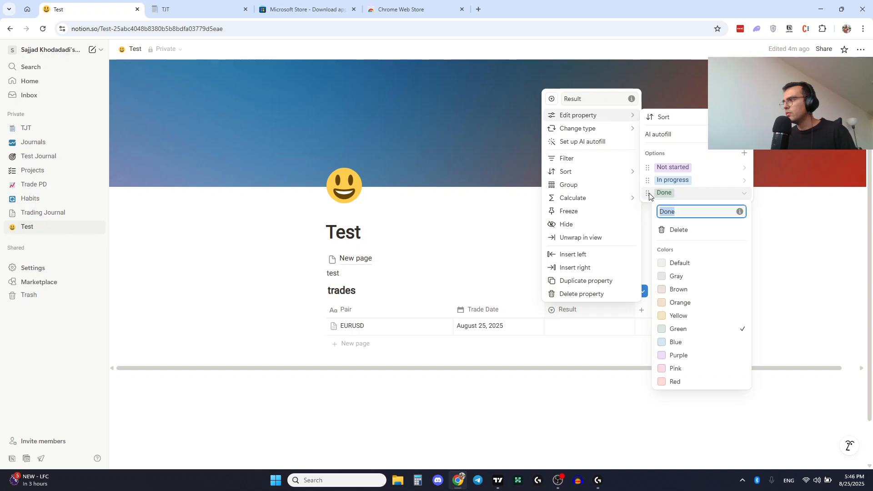
left_click(686, 229)
left_click(482, 258)
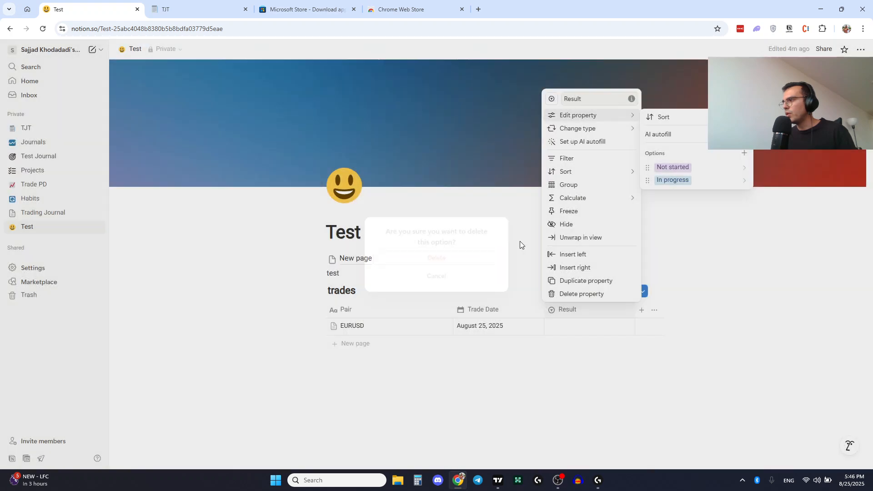
- Rename the Result options Not started to Win and In progress to Loss
mouse_move(626, 128)
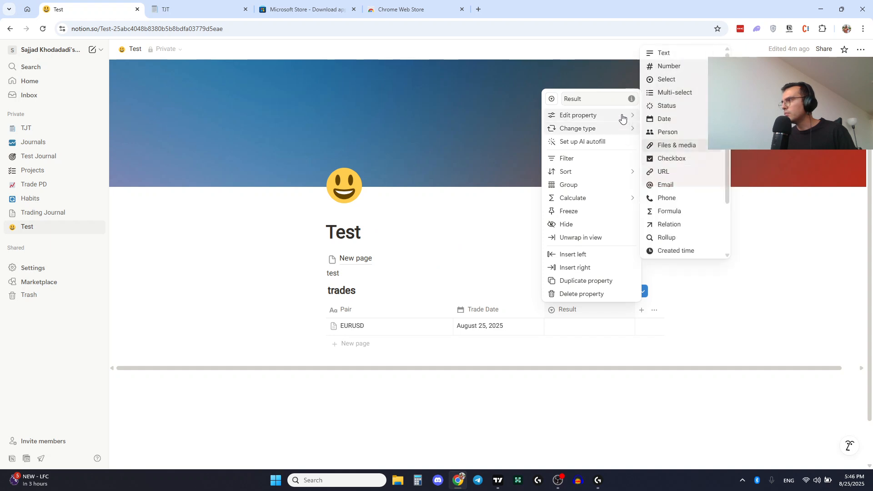
left_click(674, 167)
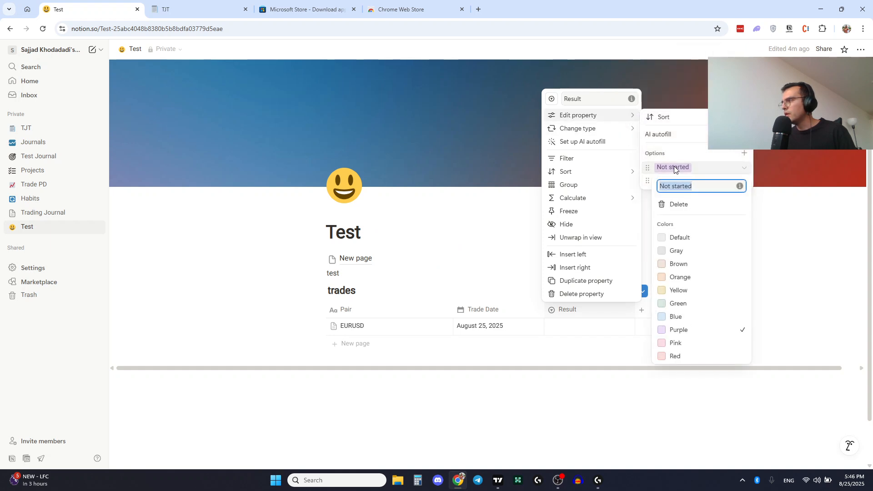
type("Win")
key("Return")
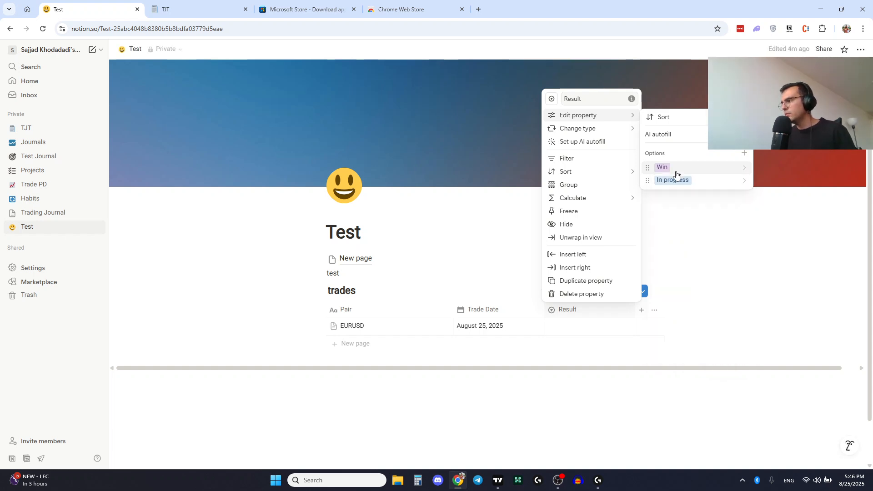
left_click(673, 179)
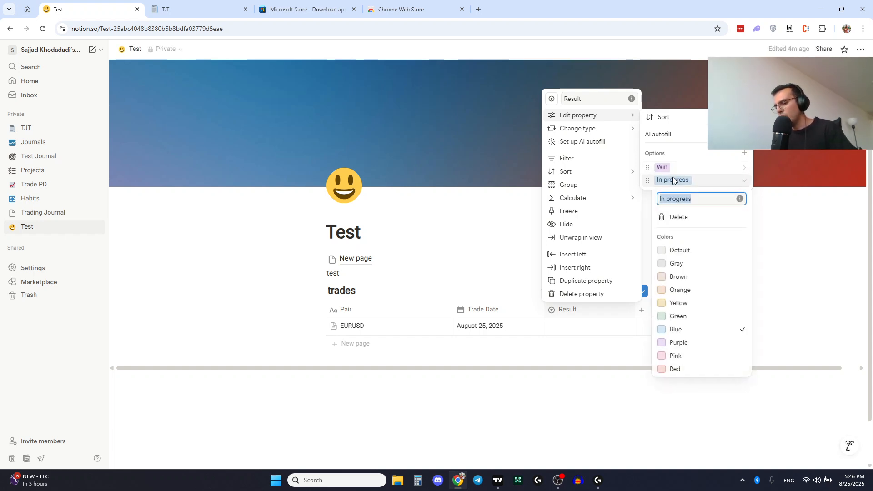
type("Loss")
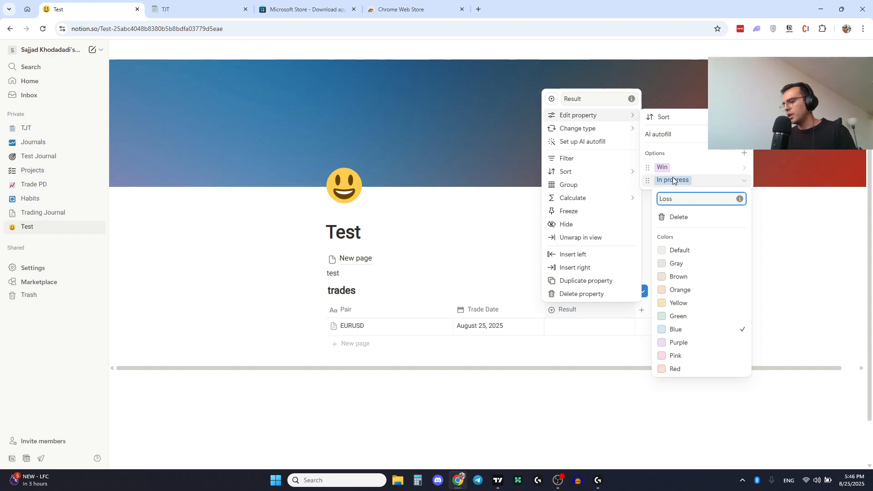
- Set the EURUSD trade's Result to Win and preview its page in side peek
key("Return")
left_click(706, 252)
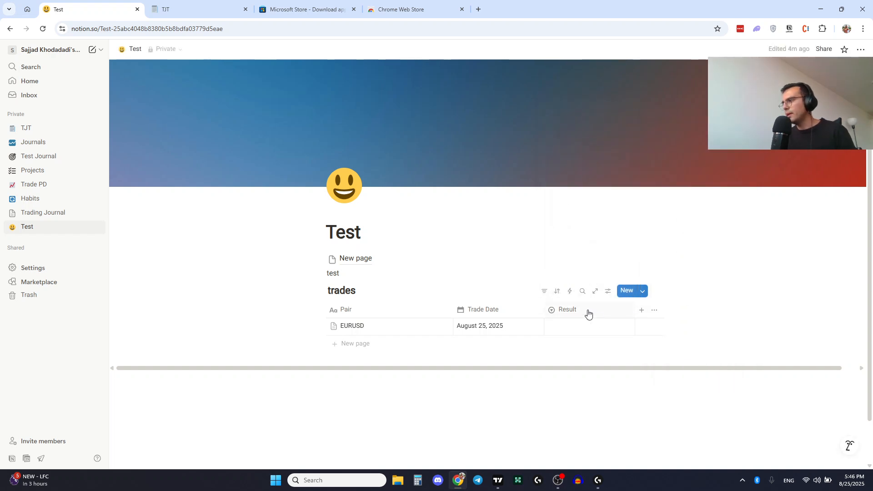
left_click(566, 310)
left_click(557, 346)
left_click(570, 328)
left_click(571, 356)
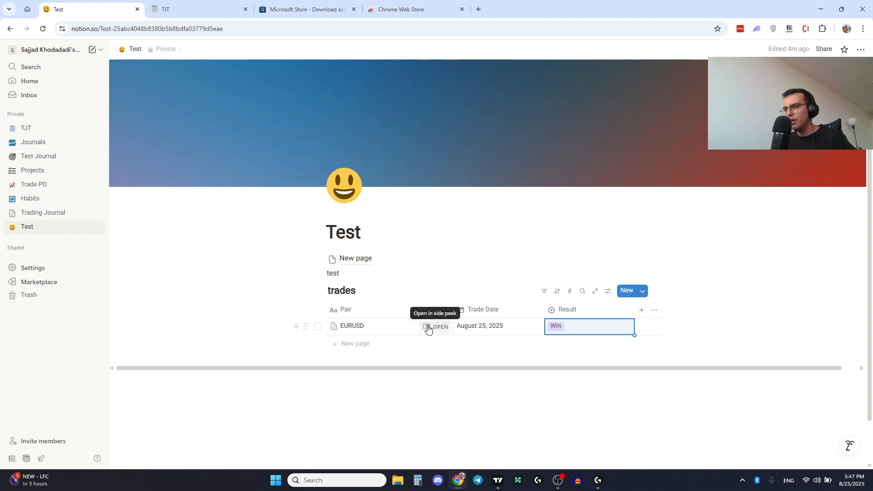
left_click(428, 328)
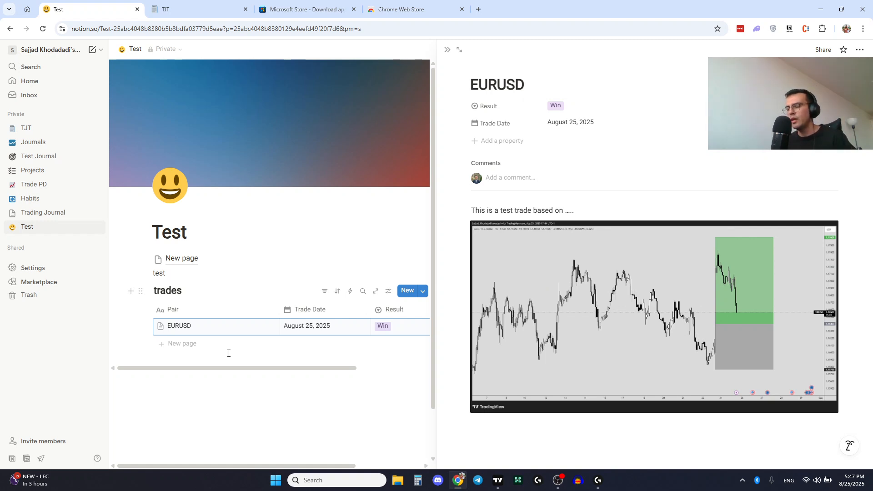
left_click(447, 50)
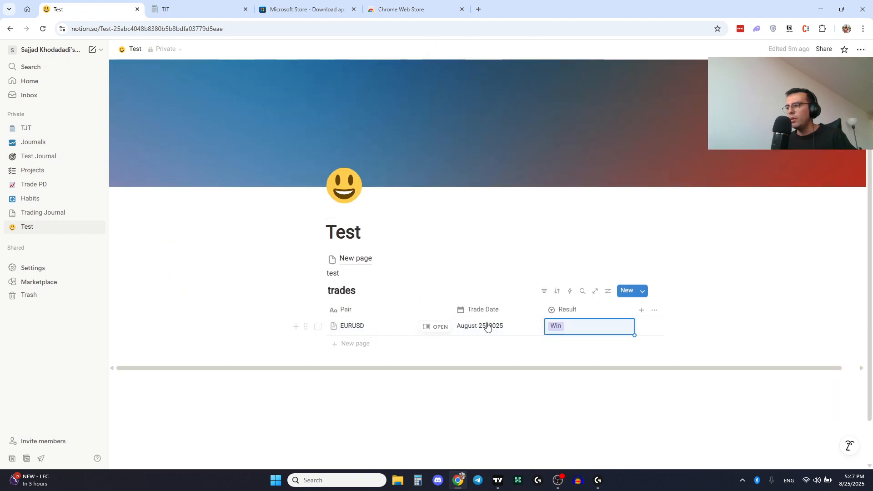
- Add a new trade row to the trades database with the pair GBPUSD
left_click(348, 346)
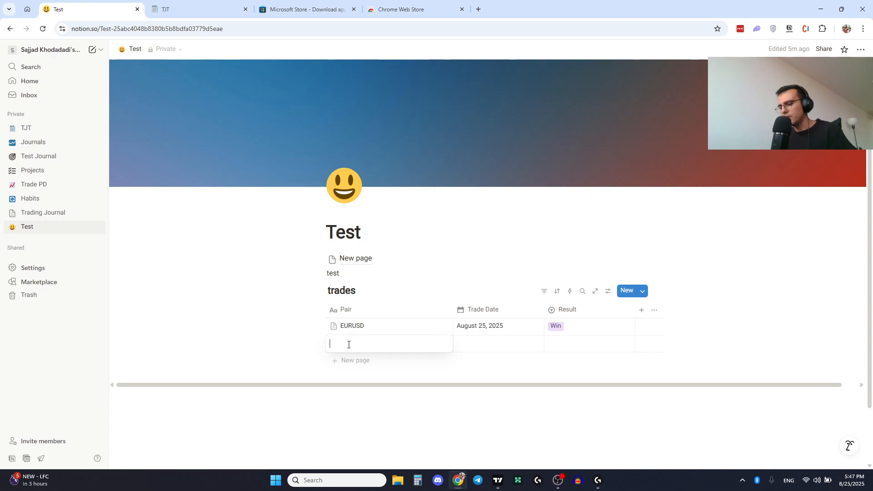
type("GBPUSD")
key("Escape")
- Set the GBPUSD trade's date to August 22, 2025 and its Result to Loss
left_click(486, 346)
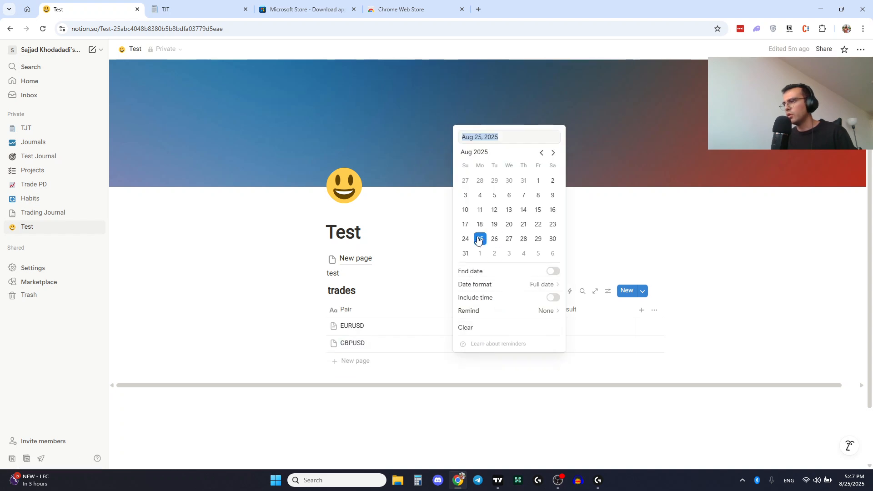
left_click(537, 226)
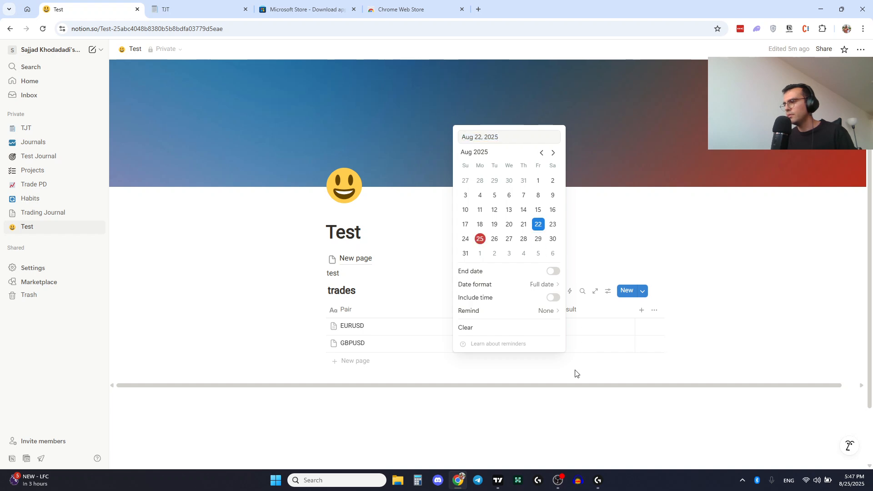
key("Escape")
left_click(563, 345)
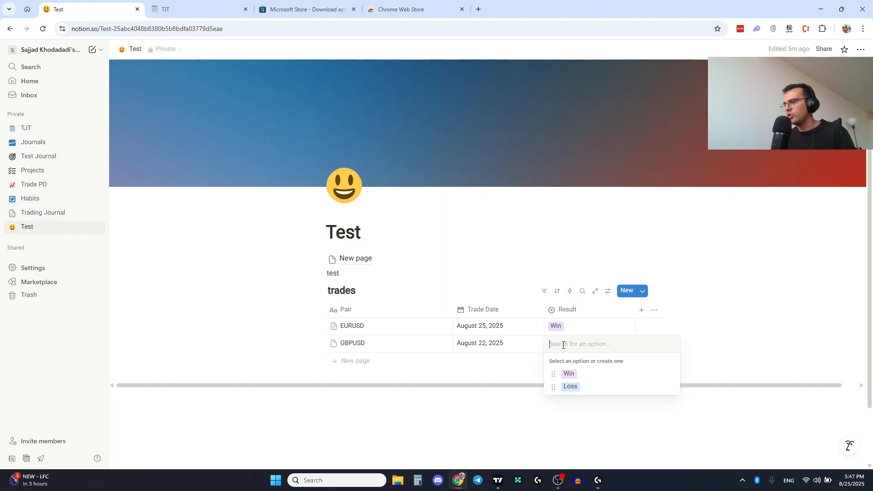
left_click(570, 386)
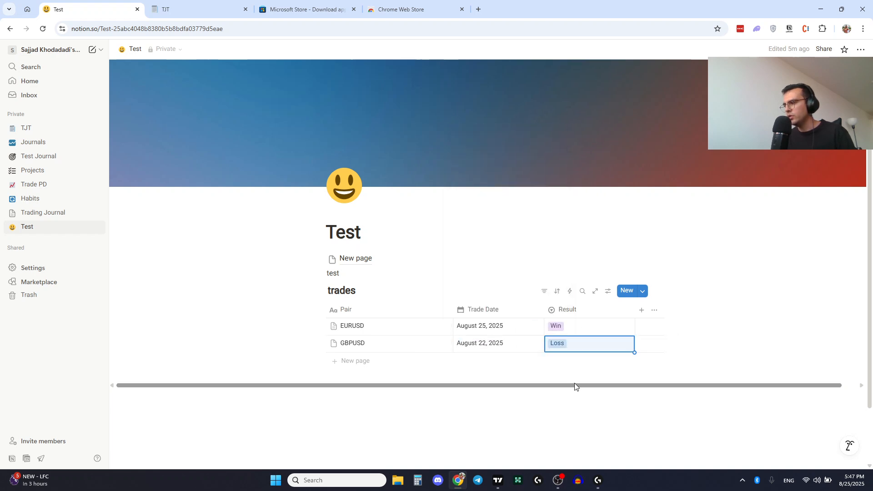
- Add a Number property to the trades database and name it PnL
left_click(640, 310)
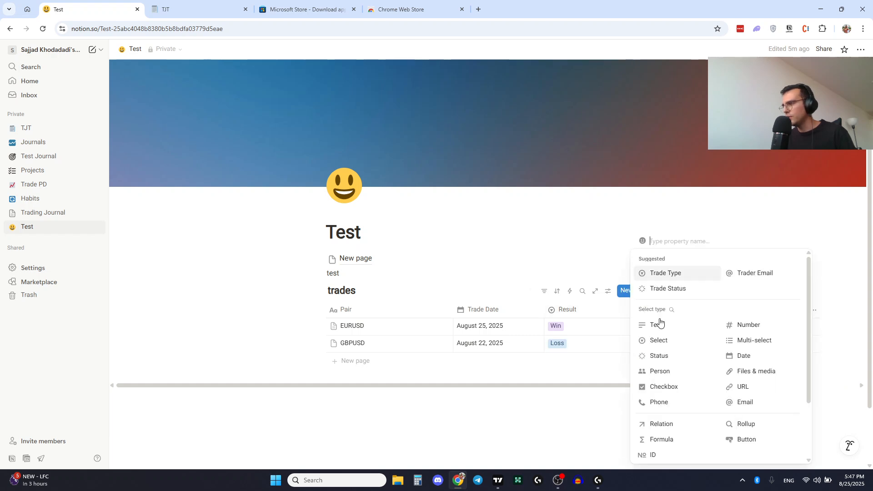
left_click(748, 325)
left_click(670, 307)
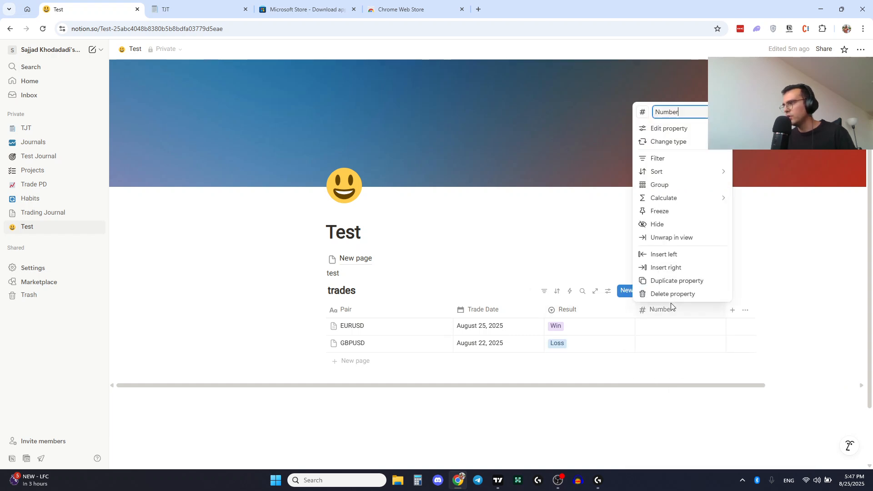
left_click(667, 198)
left_click(671, 112)
type("PnL")
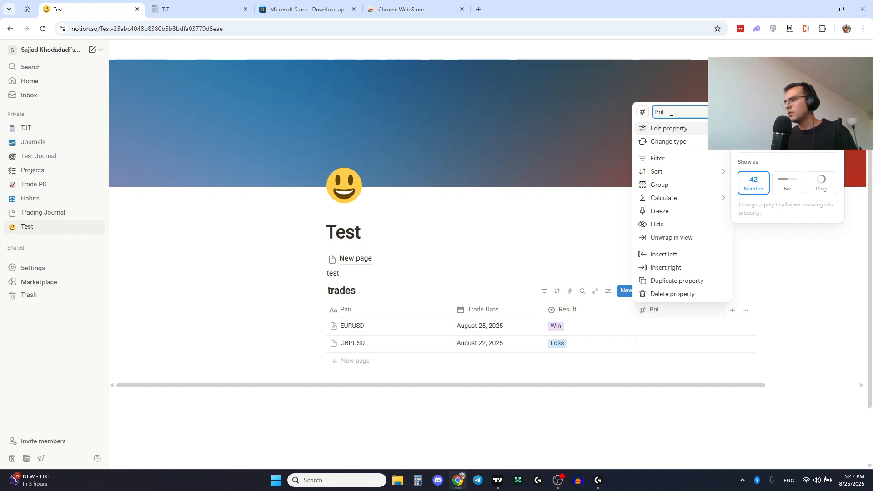
- Enter a PnL of 800 for the EURUSD trade and -300 for the GBPUSD trade
left_click(656, 339)
left_click(657, 328)
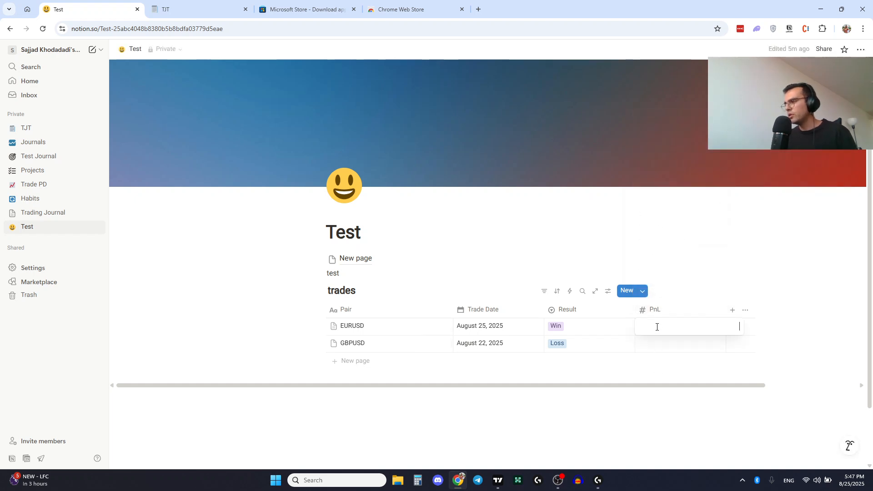
type("800")
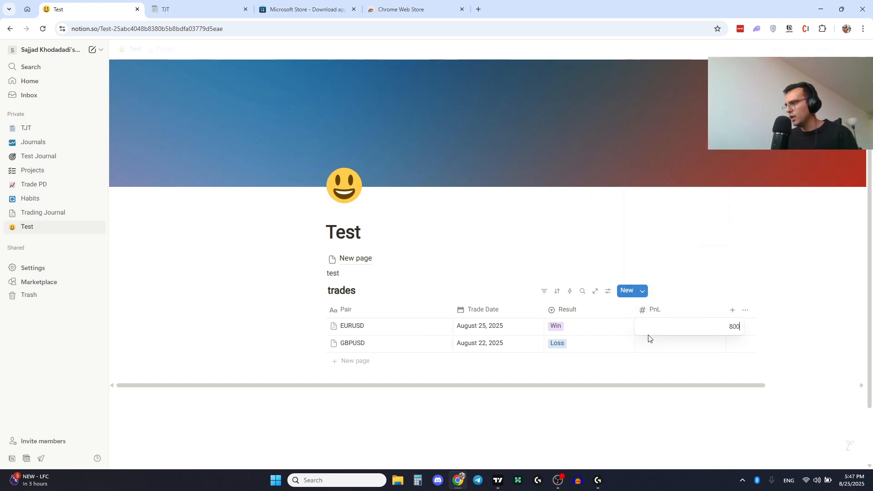
key("Return")
left_click(657, 348)
type("-")
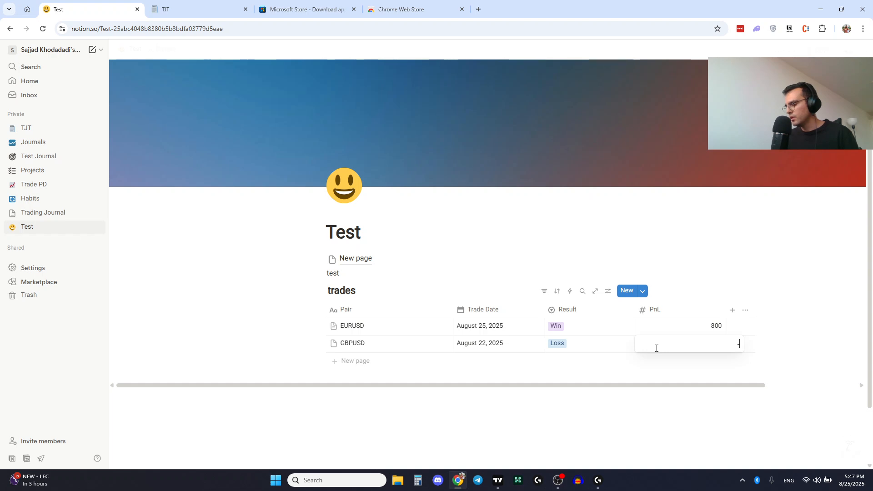
type("300")
key("Return")
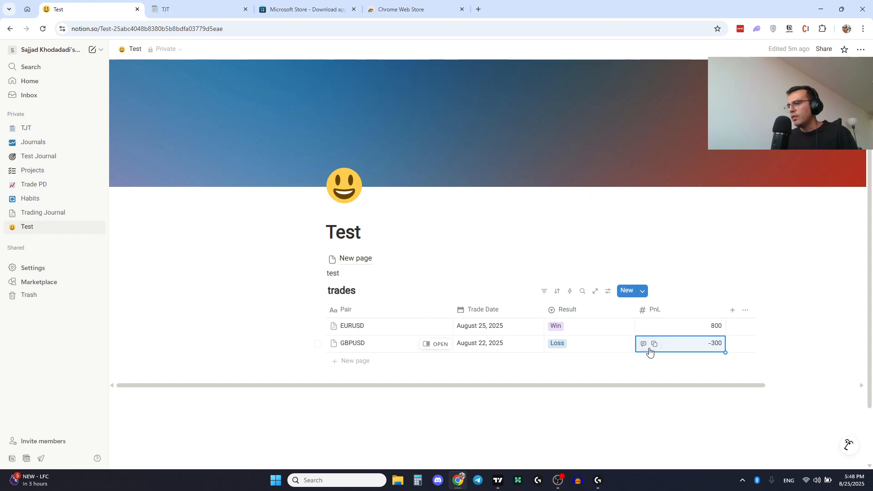
- Set the PnL column's calculation to Sum
left_click(695, 313)
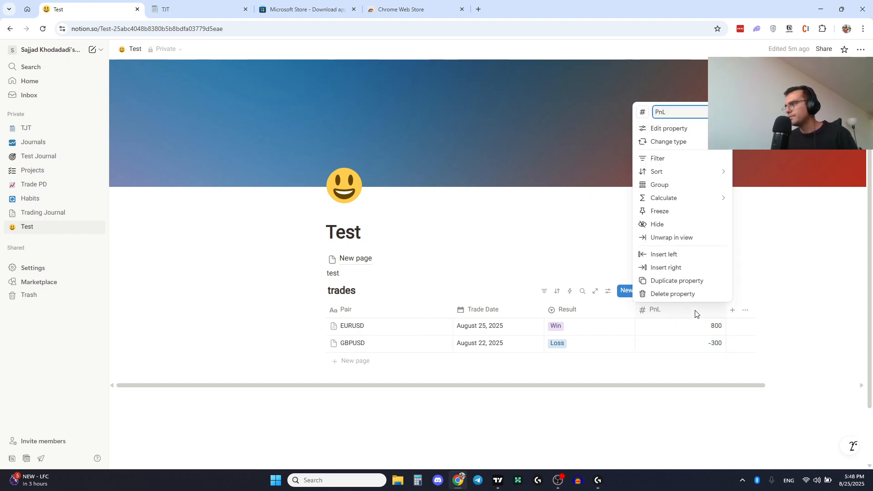
mouse_move(687, 201)
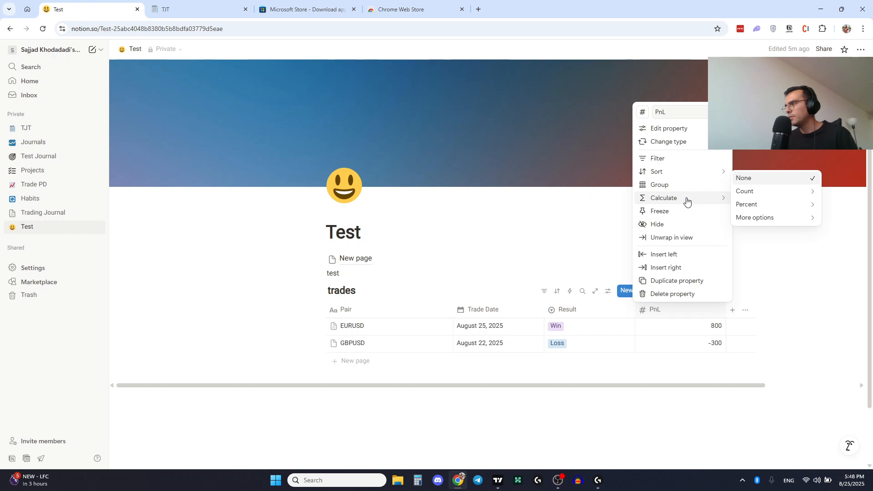
mouse_move(765, 222)
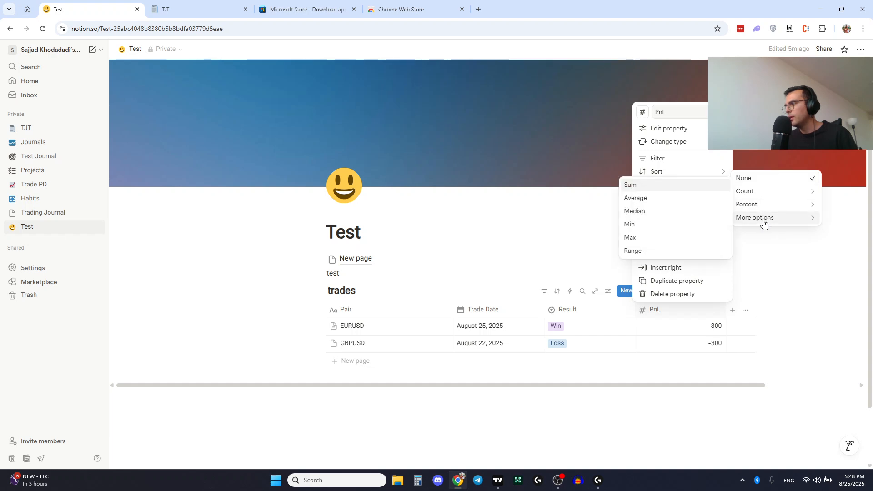
left_click(633, 185)
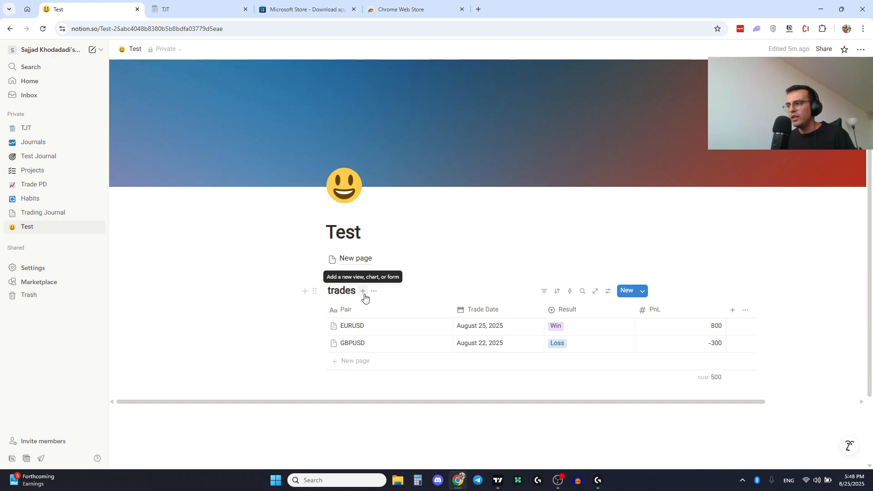
- Add a Calendar view to the trades database
left_click(363, 297)
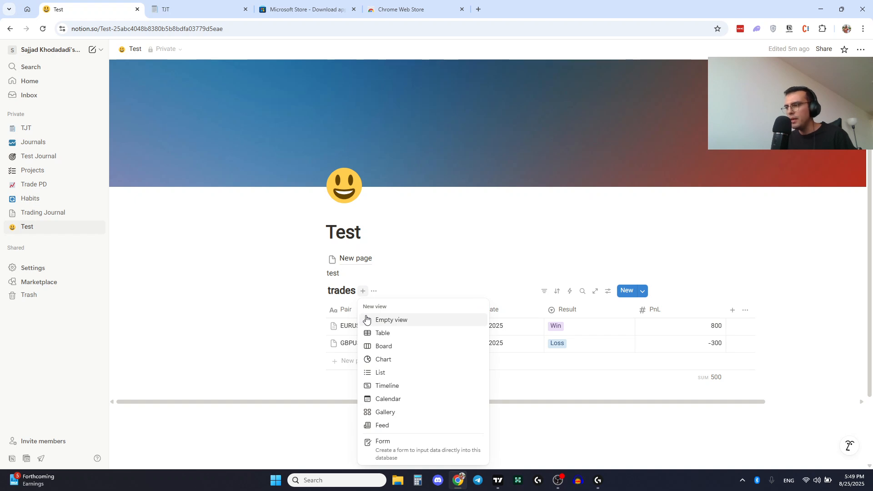
left_click(388, 400)
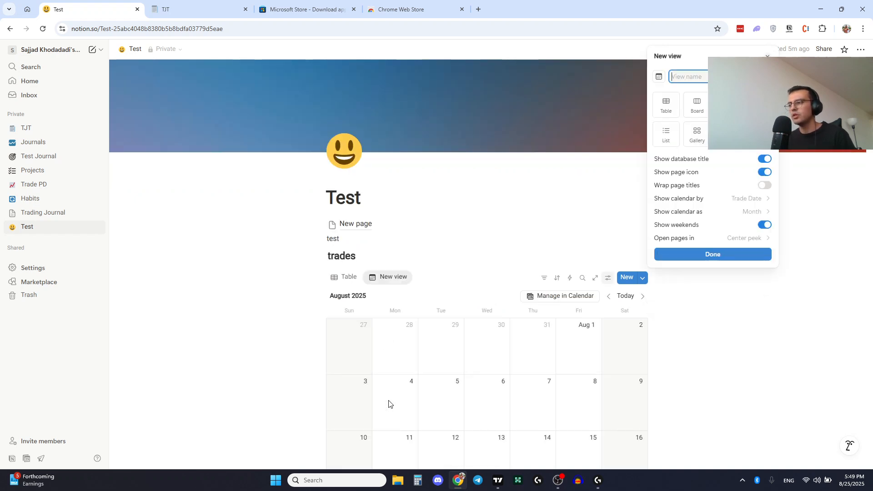
left_click(290, 297)
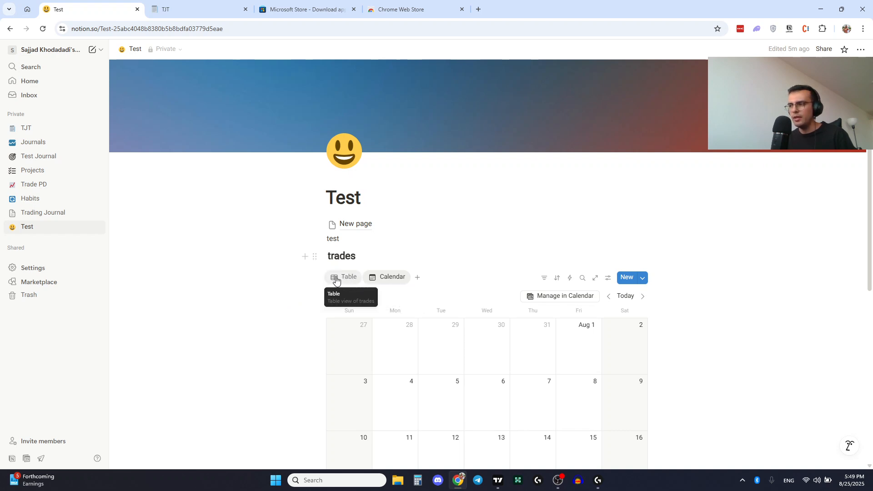
scroll(276, 317, "down", 4)
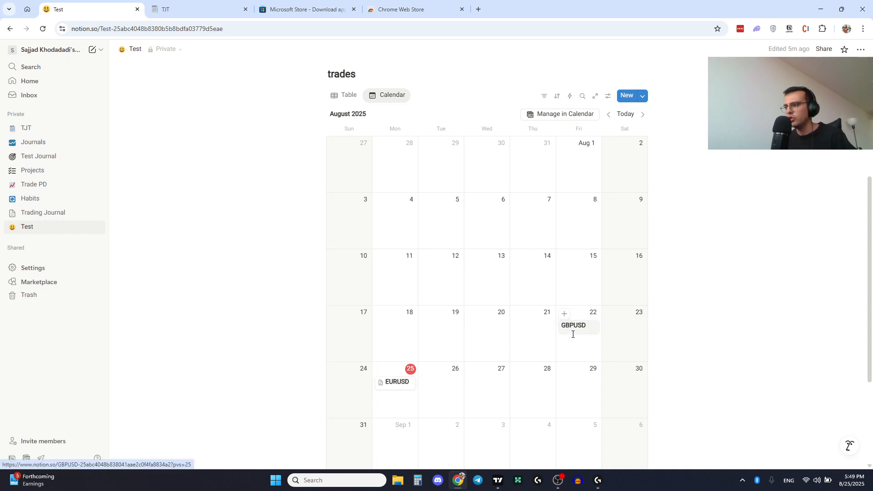
scroll(393, 388, "up", 1)
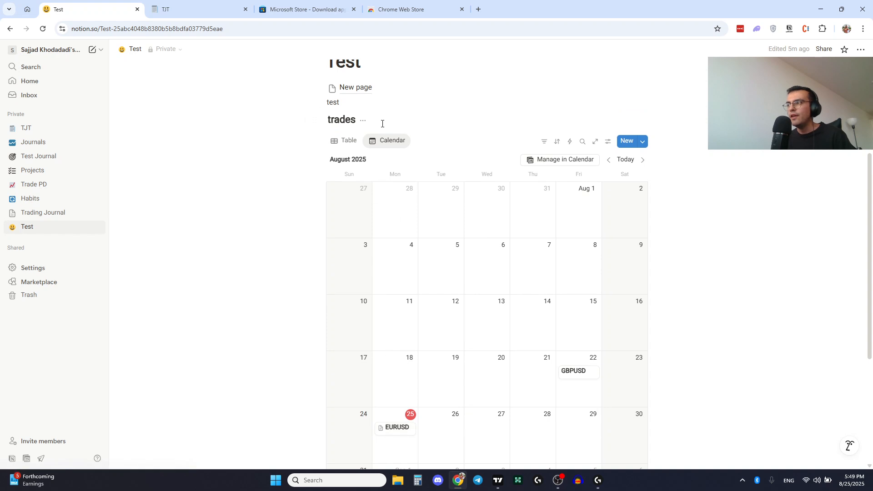
- Add a Chart view to the trades database
left_click(417, 142)
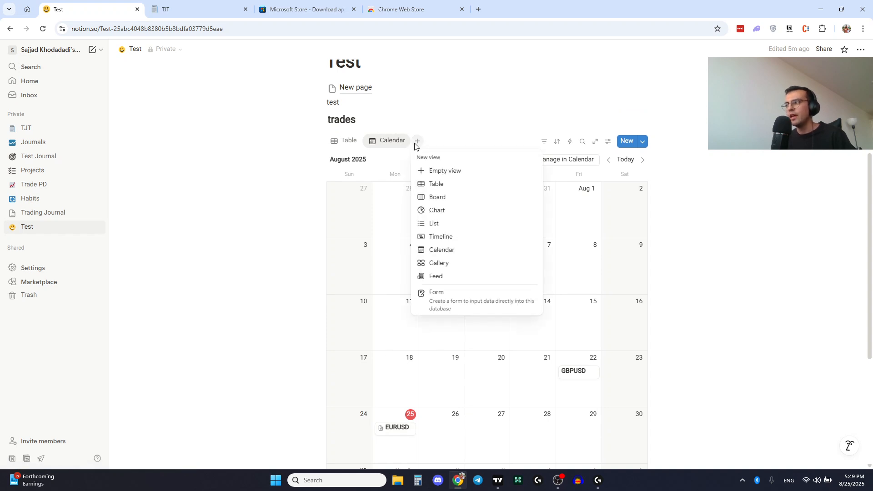
left_click(437, 210)
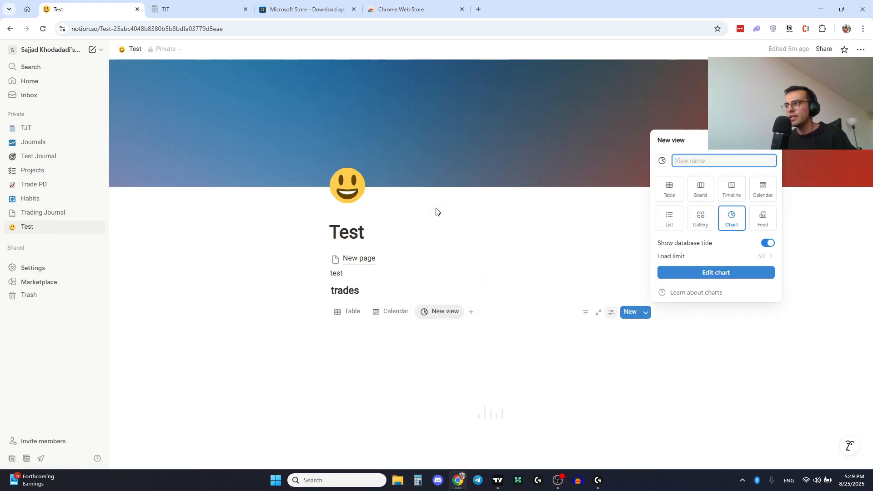
left_click(270, 334)
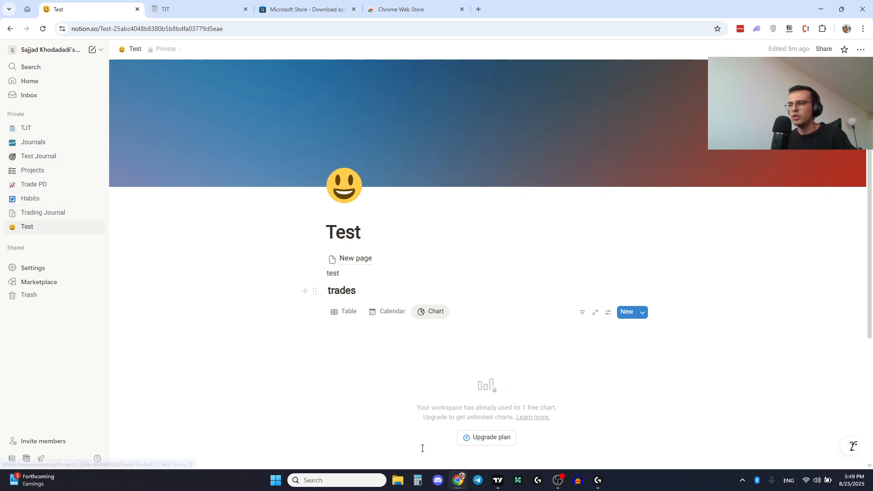
left_click(430, 313)
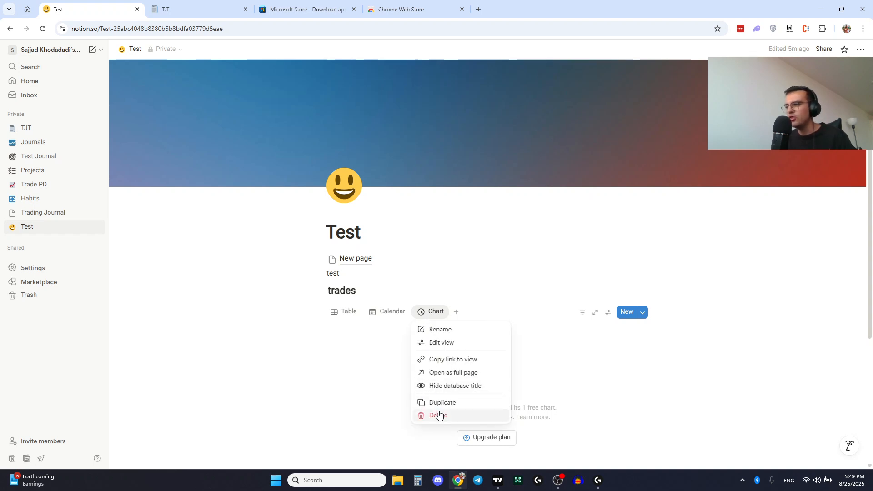
left_click(376, 358)
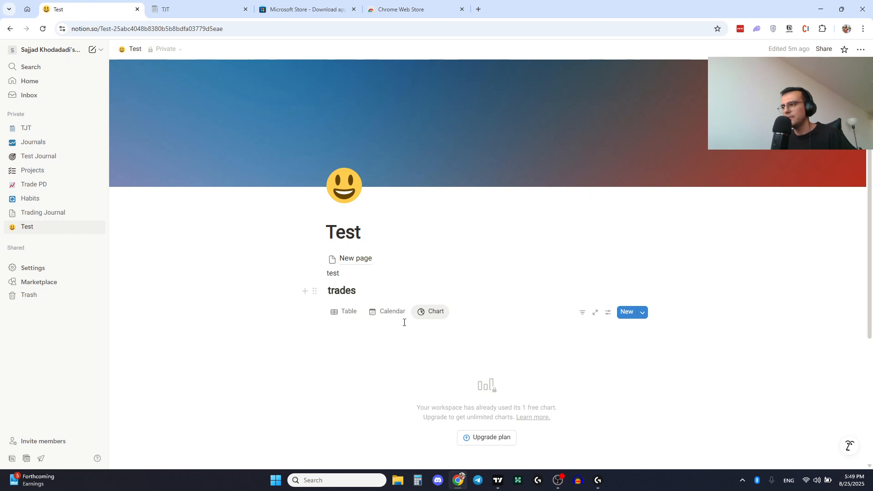
- Delete the Chart view from the trades database
left_click(346, 312)
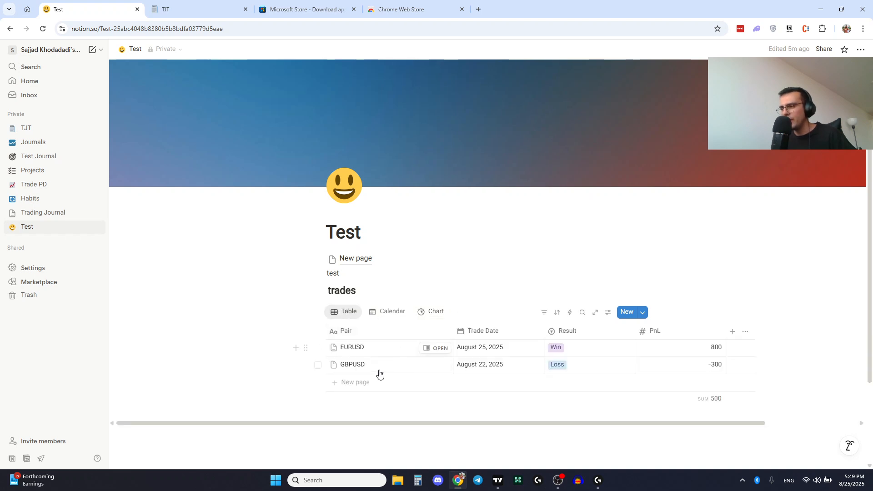
left_click(438, 312)
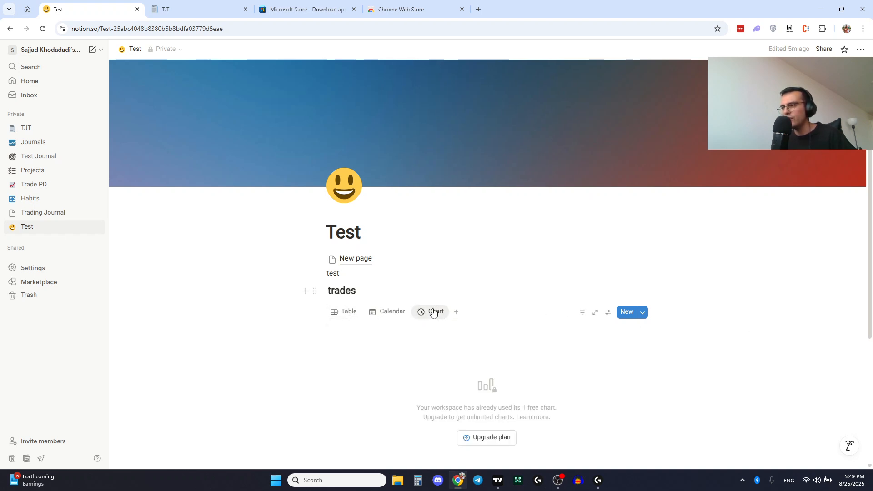
left_click(434, 313)
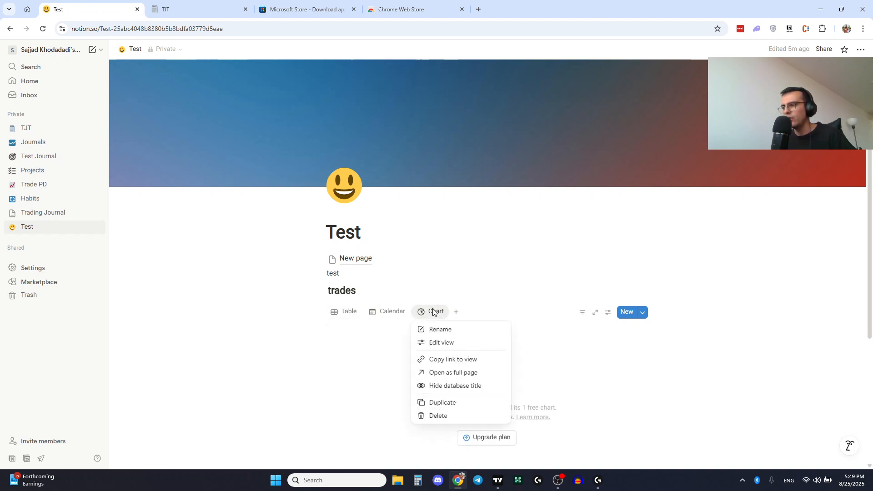
left_click(444, 420)
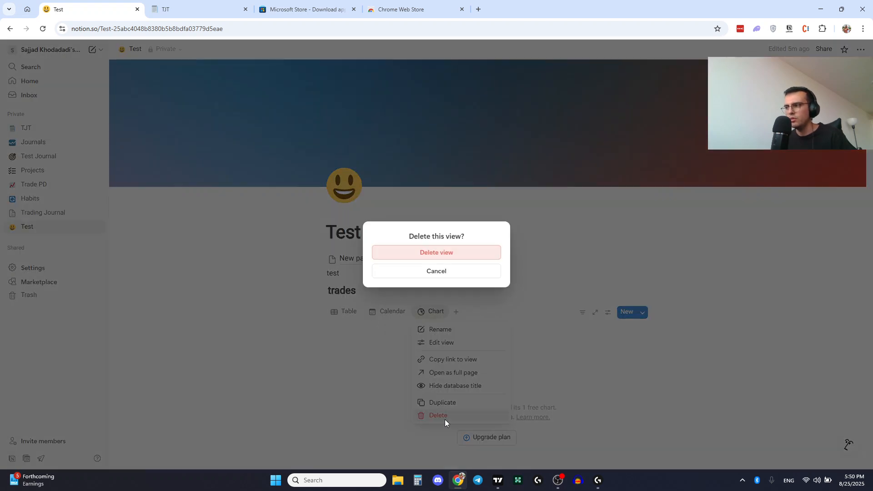
left_click(443, 252)
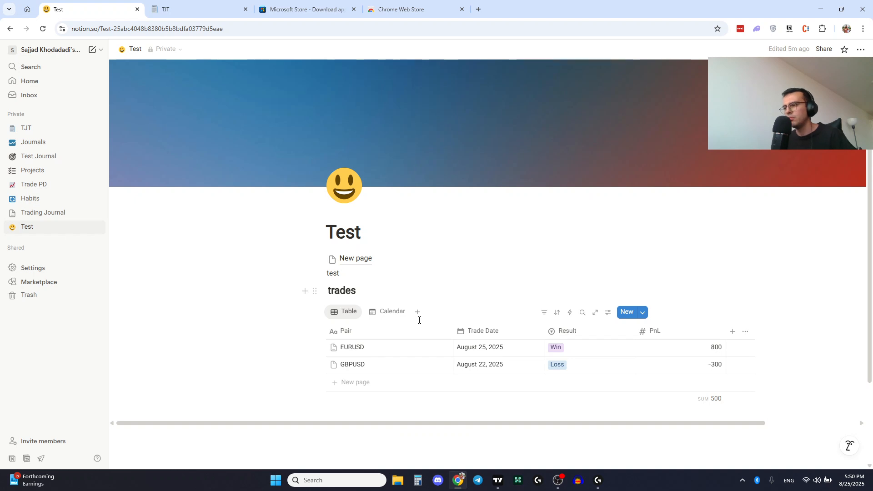
- Add another Table view to the trades database
left_click(417, 311)
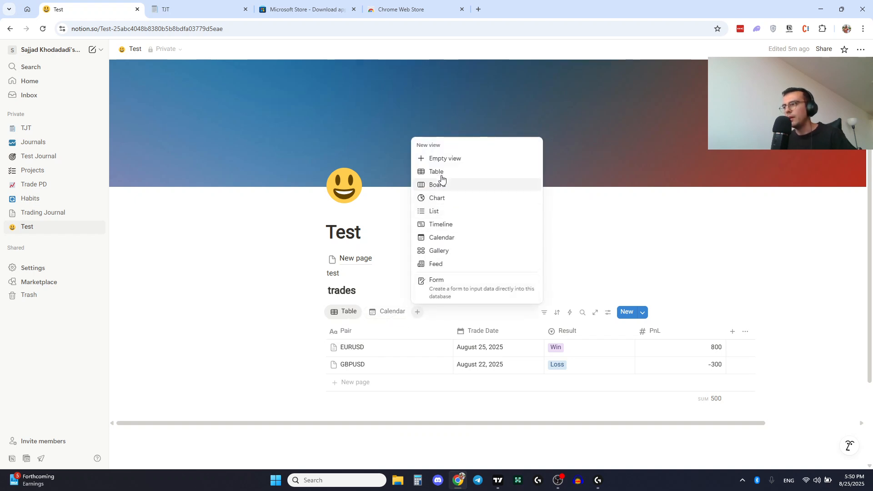
left_click(437, 173)
left_click(403, 369)
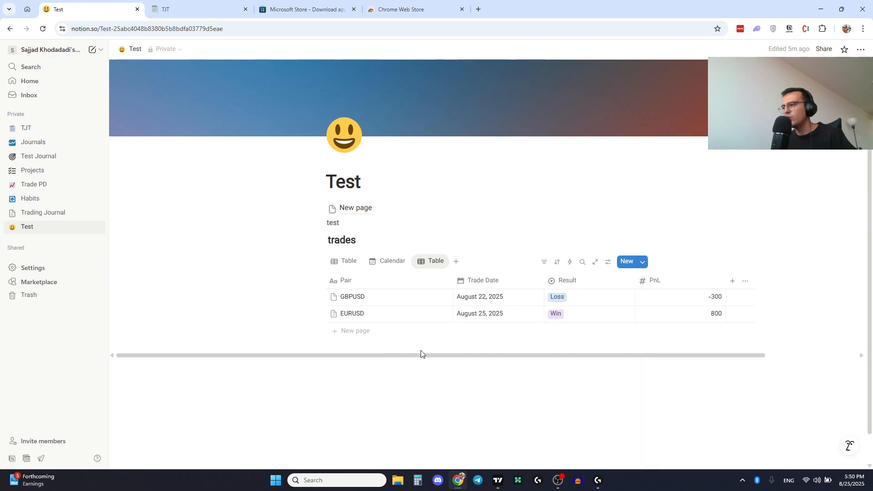
- Filter the new table view to show only trades whose Trade Date is this week
left_click(481, 281)
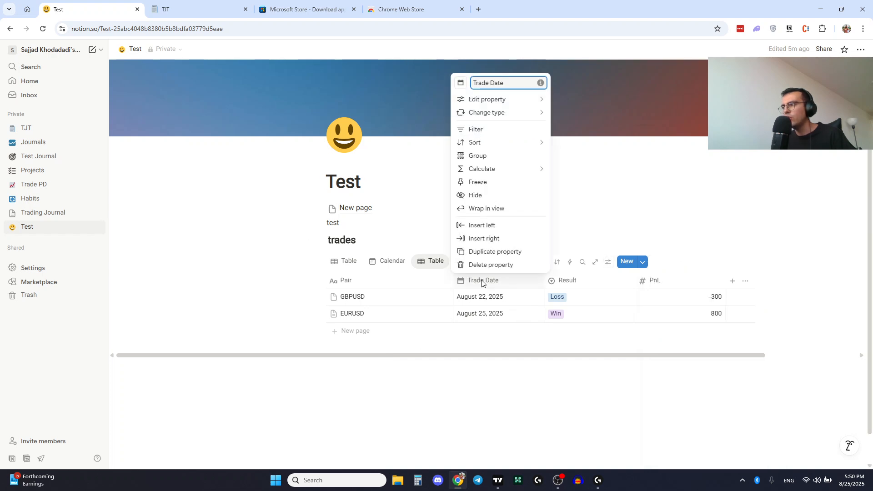
left_click(475, 129)
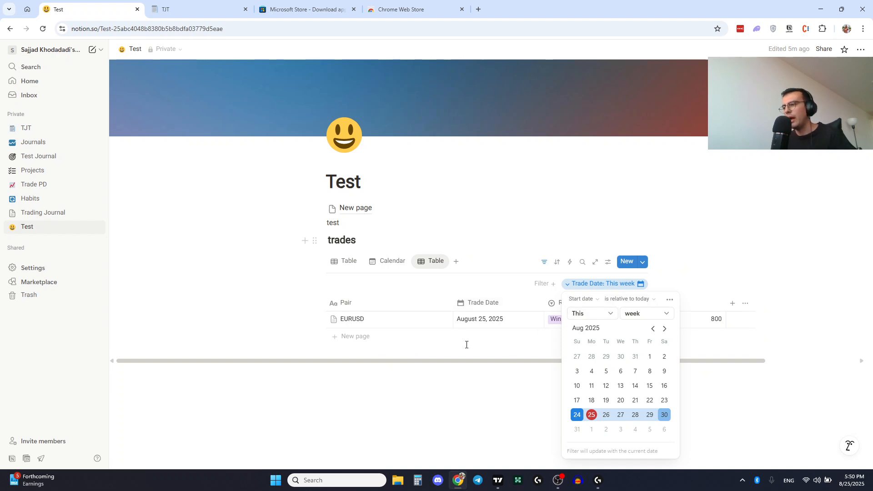
left_click(449, 187)
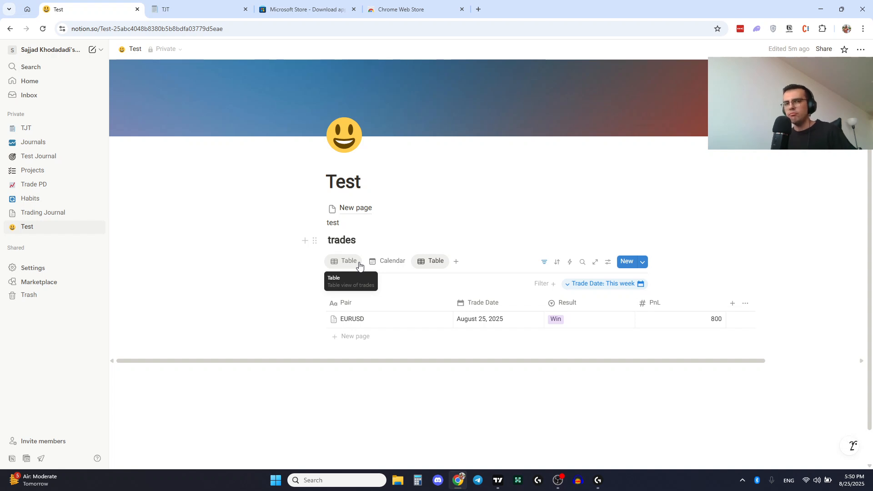
- Examine the TJT journal's trades database columns and the options offered in its select fields
left_click(199, 12)
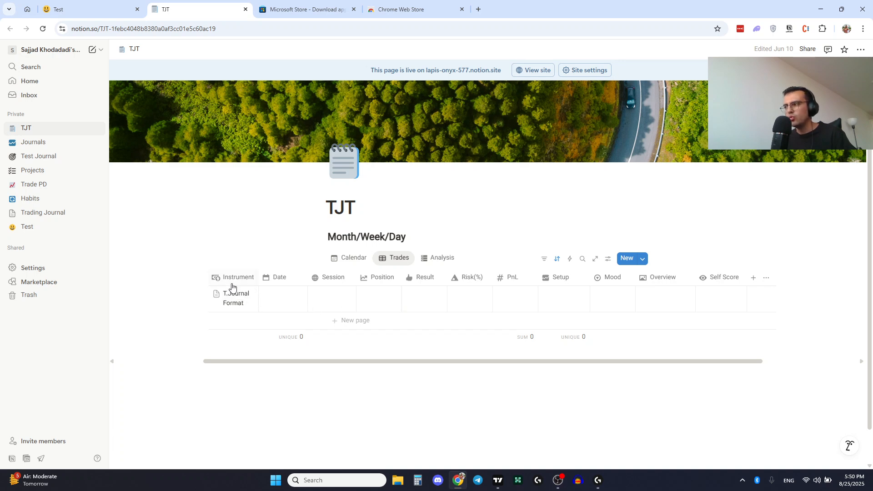
left_click(283, 298)
key("Escape")
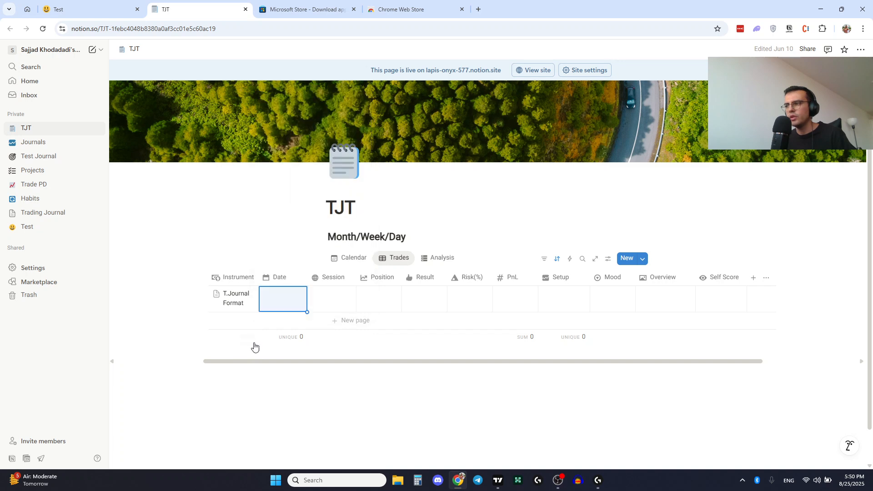
left_click(336, 301)
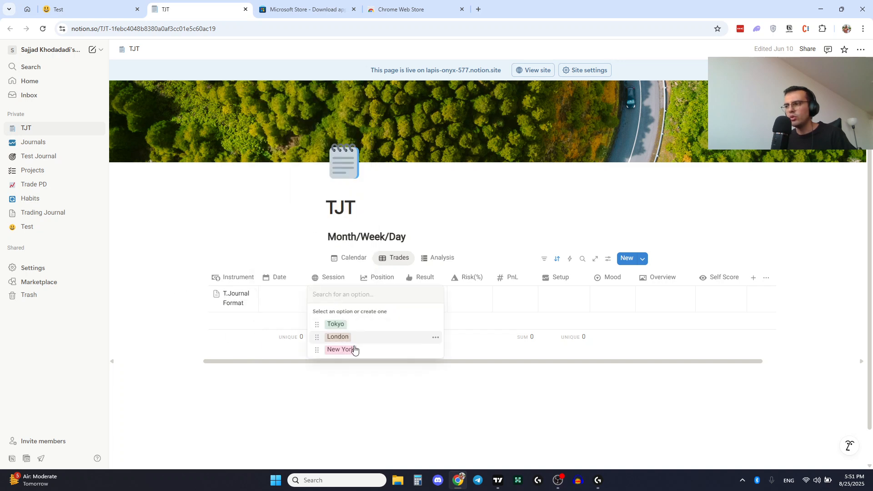
key("Escape")
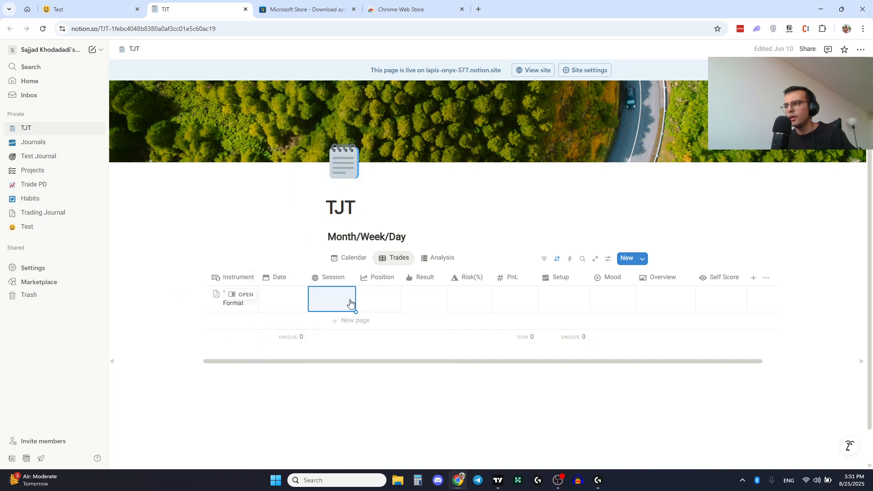
left_click(375, 296)
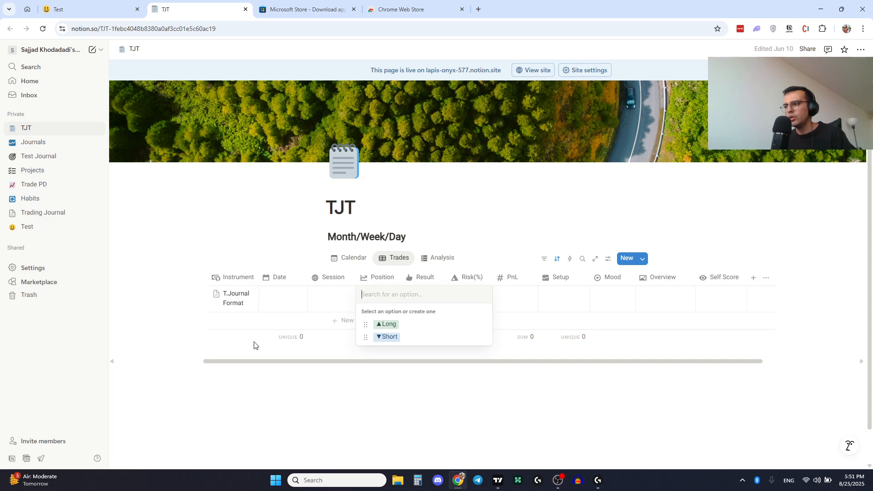
key("Escape")
left_click(426, 297)
key("Escape")
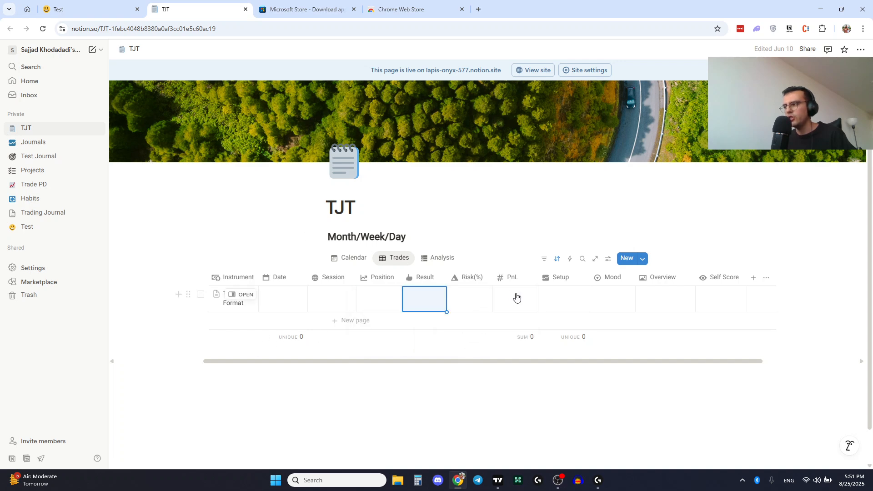
left_click(551, 293)
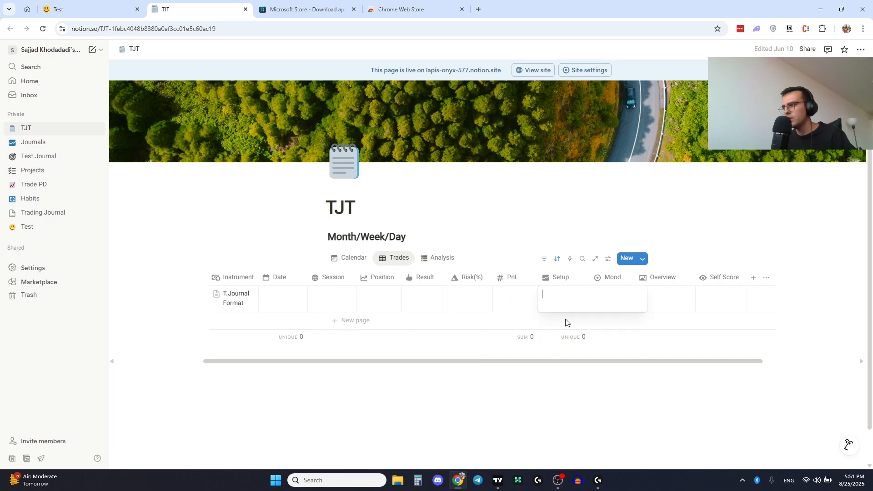
key("Escape")
left_click(612, 300)
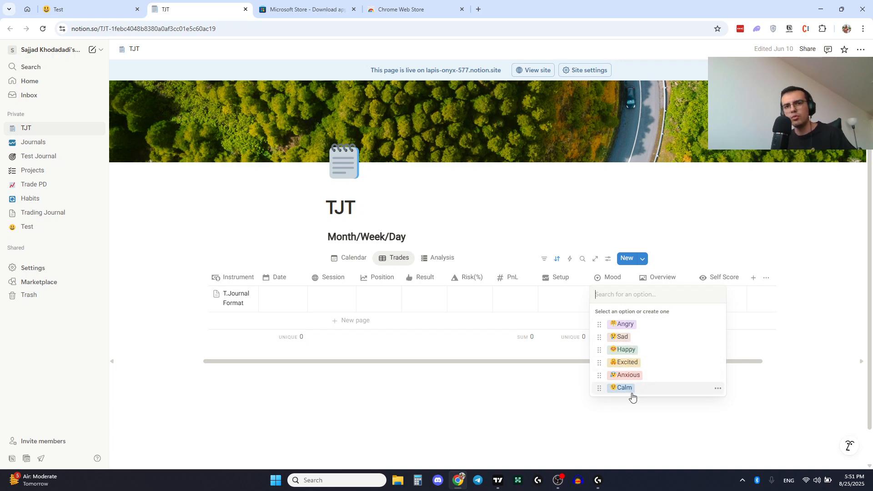
left_click(564, 353)
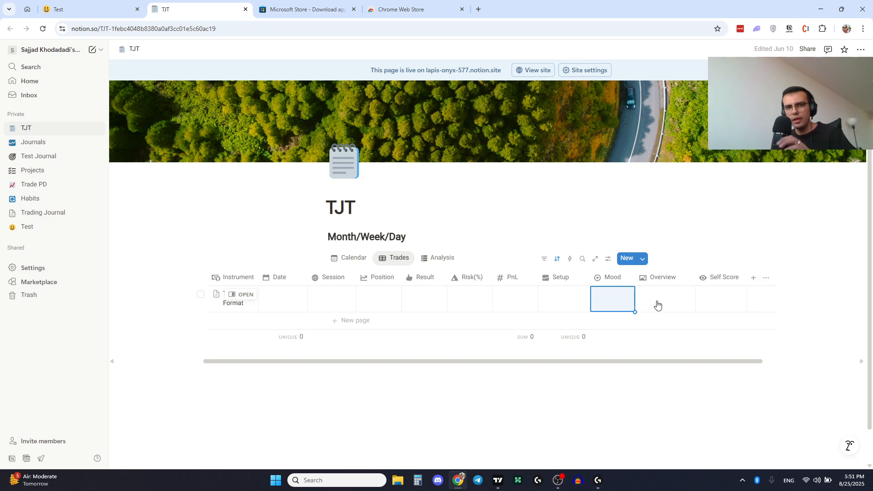
left_click(715, 293)
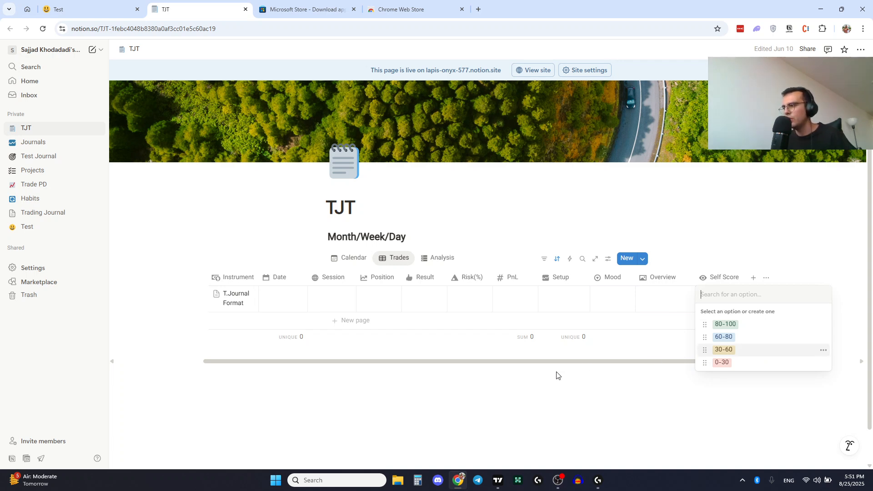
left_click(544, 386)
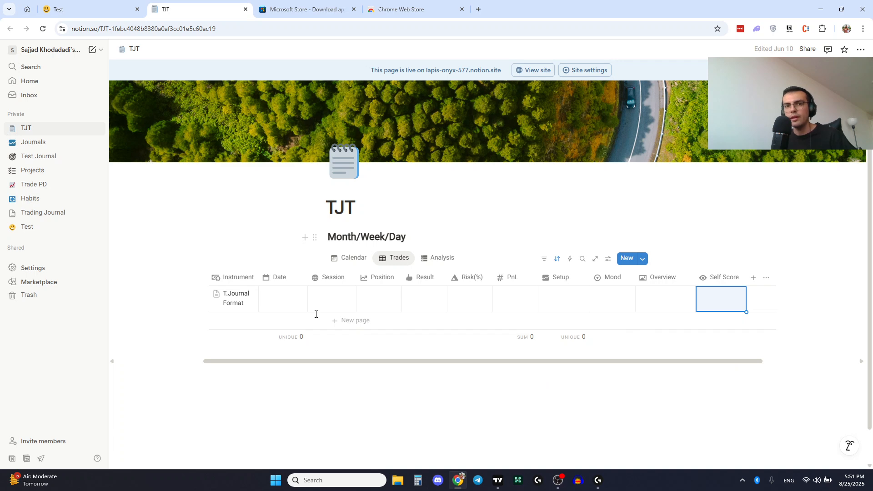
- Open the T.Journal Format entry and look through its page layout
mouse_move(245, 308)
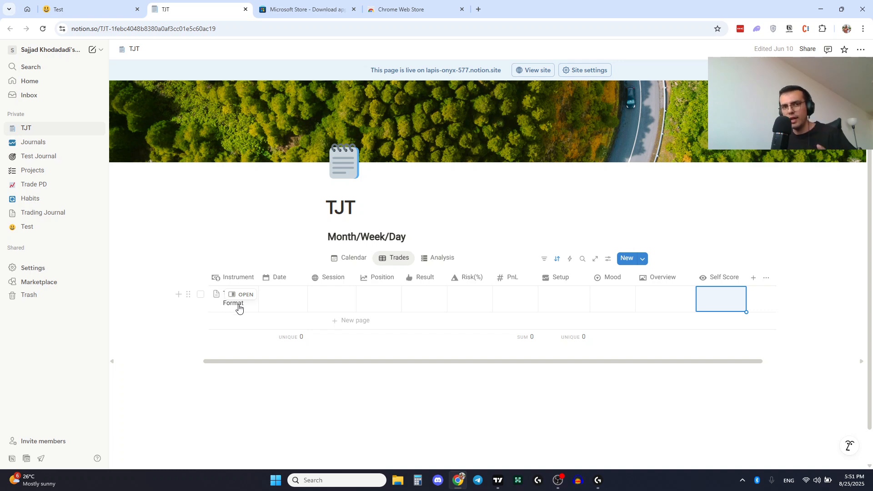
left_click(241, 296)
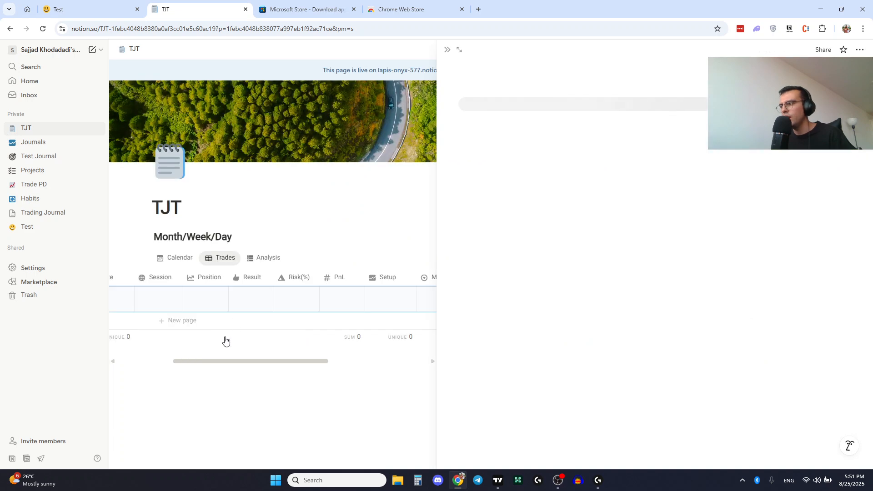
scroll(557, 267, "down", 3)
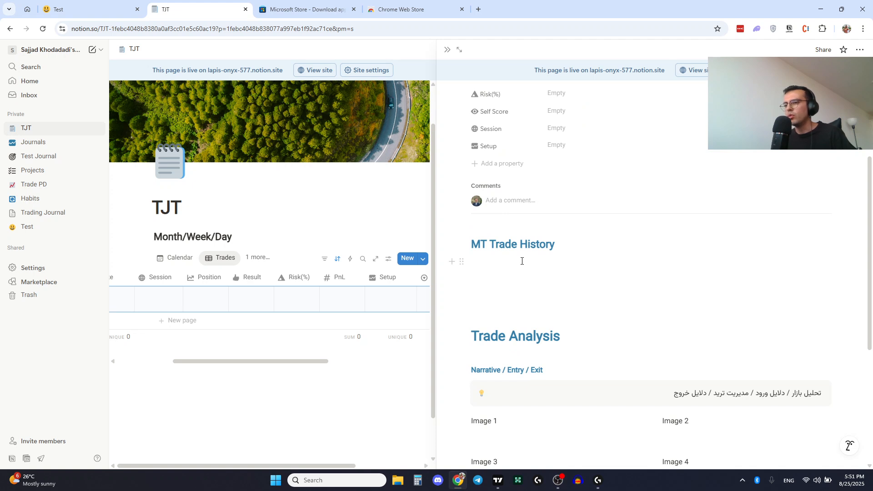
left_click_drag(282, 364, 189, 345)
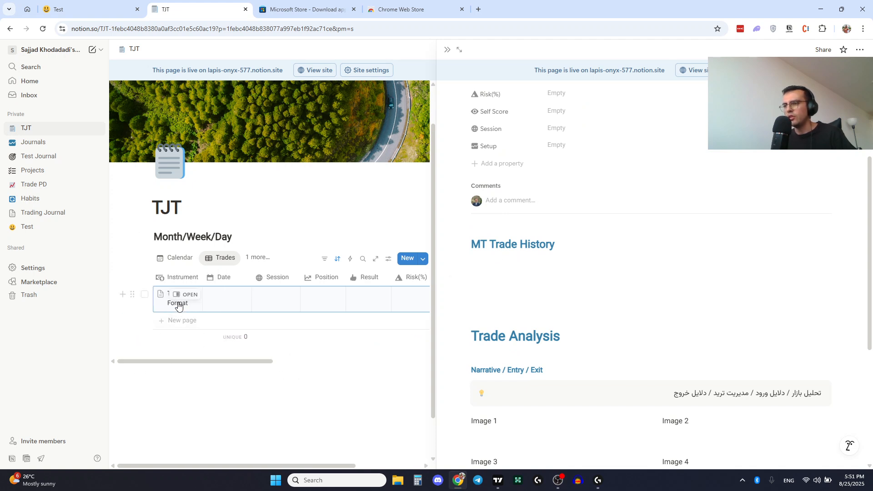
left_click(492, 263)
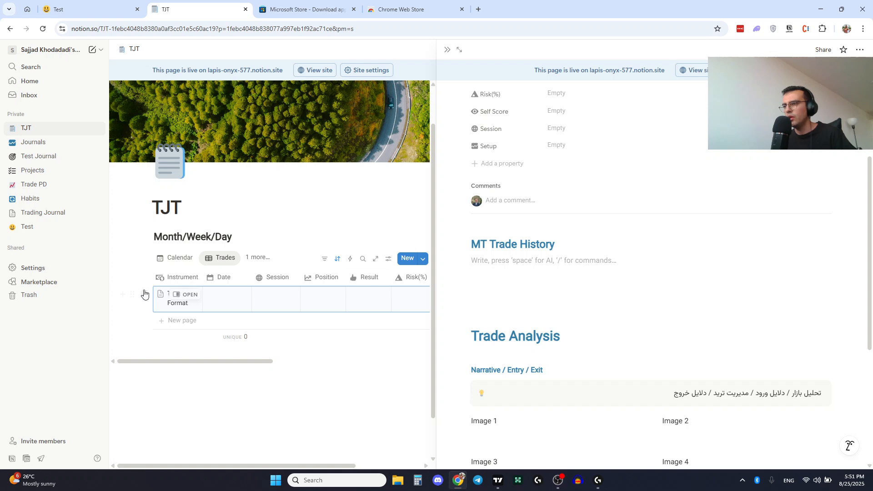
- Add a new trade row to the TJT trades database named XAUUSD
left_click(178, 321)
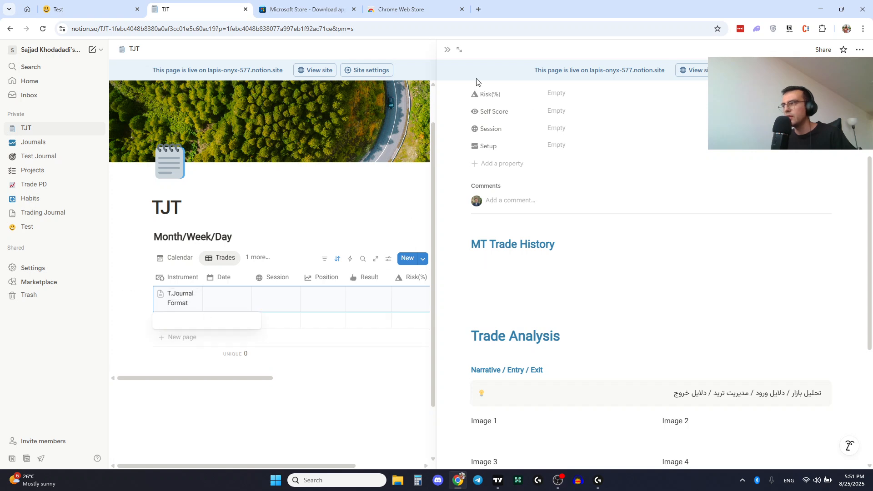
left_click(448, 50)
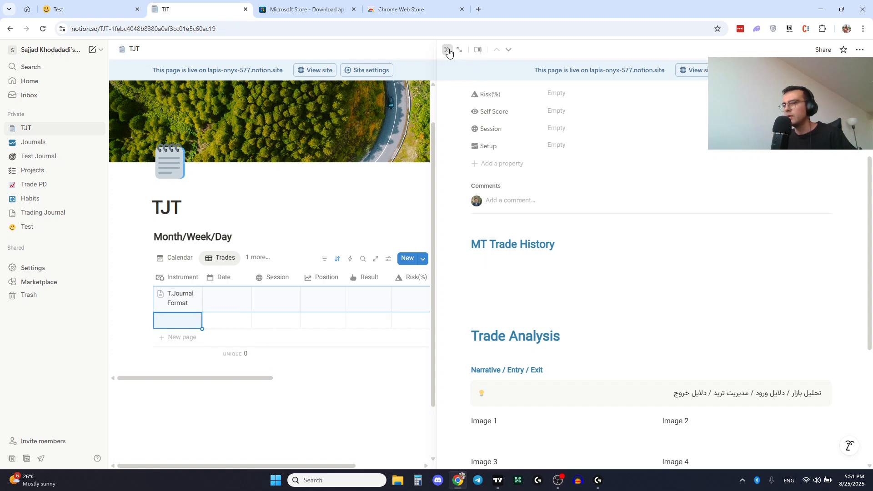
left_click(359, 328)
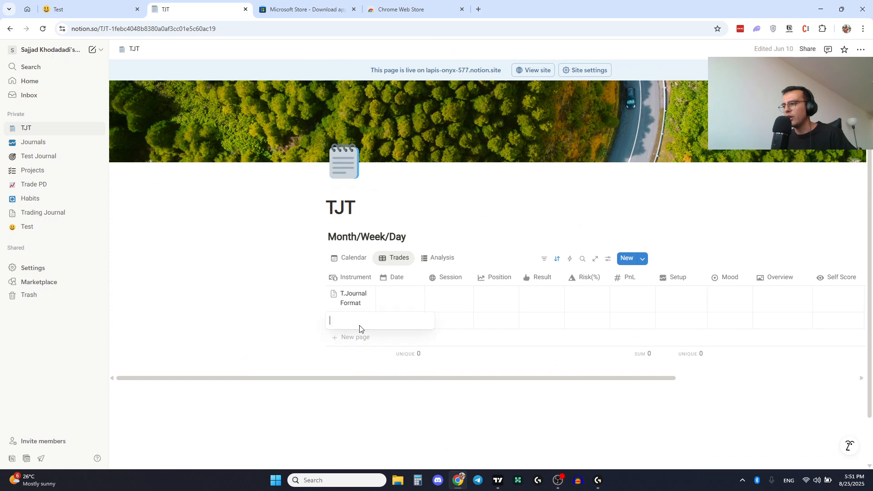
left_click(360, 362)
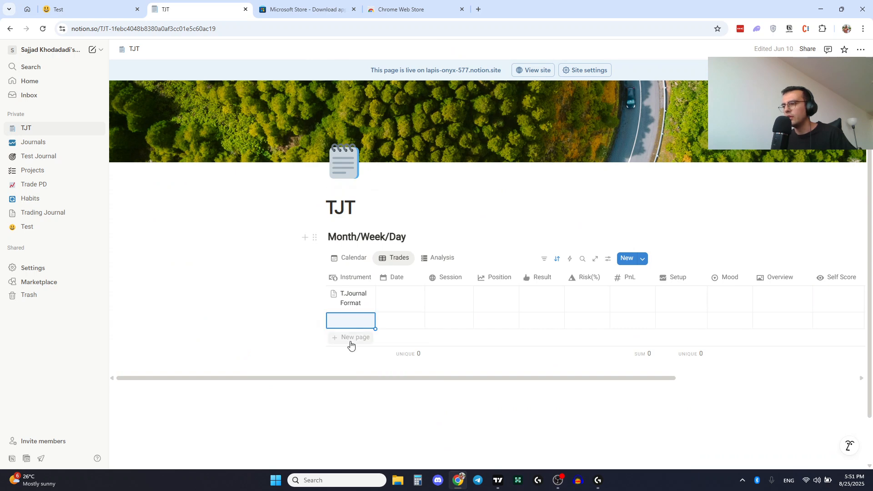
left_click(340, 320)
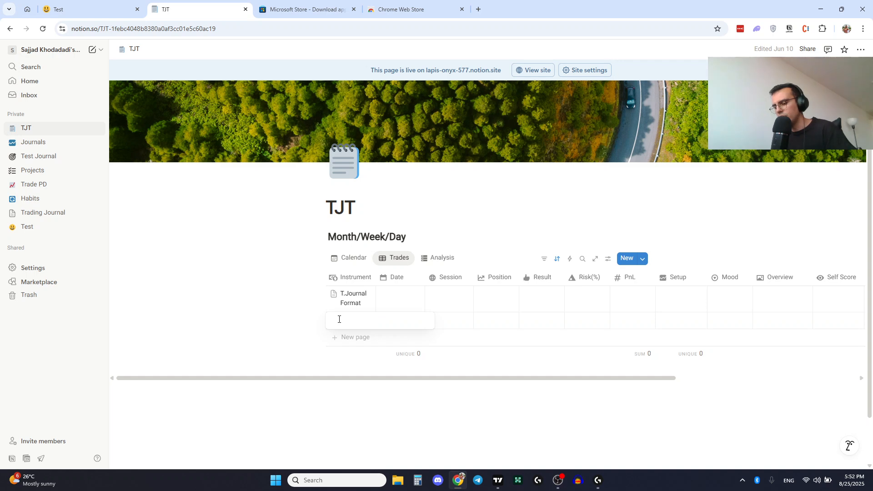
type("XAUUSD")
key("Return")
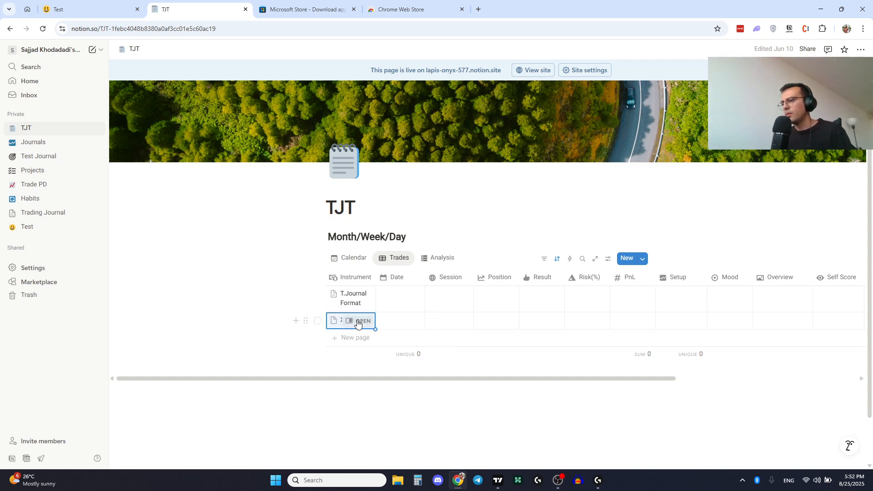
- Apply the T.Journal Format template to the XAUUSD trade and set its Date to August 25, 2025
left_click(361, 320)
scroll(528, 318, "down", 3)
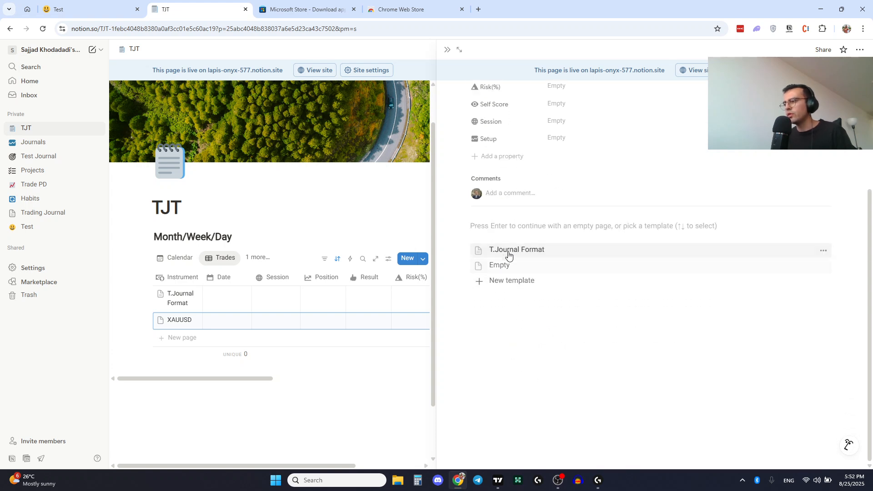
left_click(504, 249)
scroll(555, 374, "down", 2)
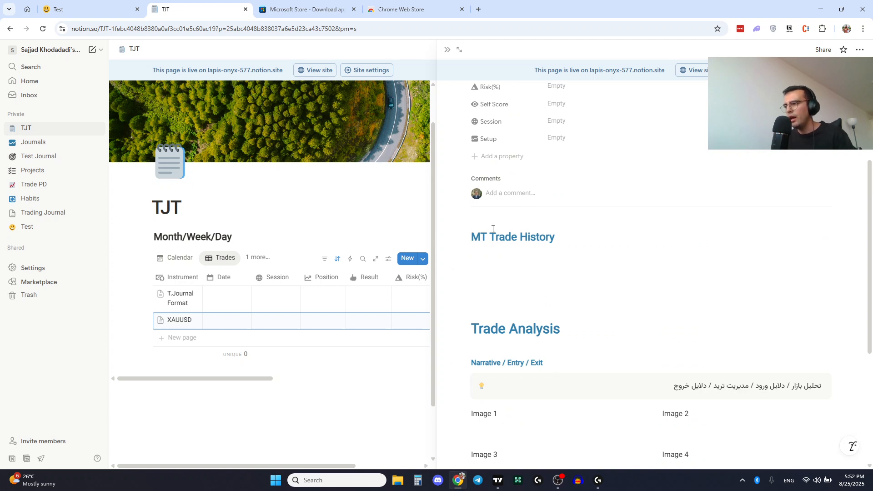
left_click(480, 255)
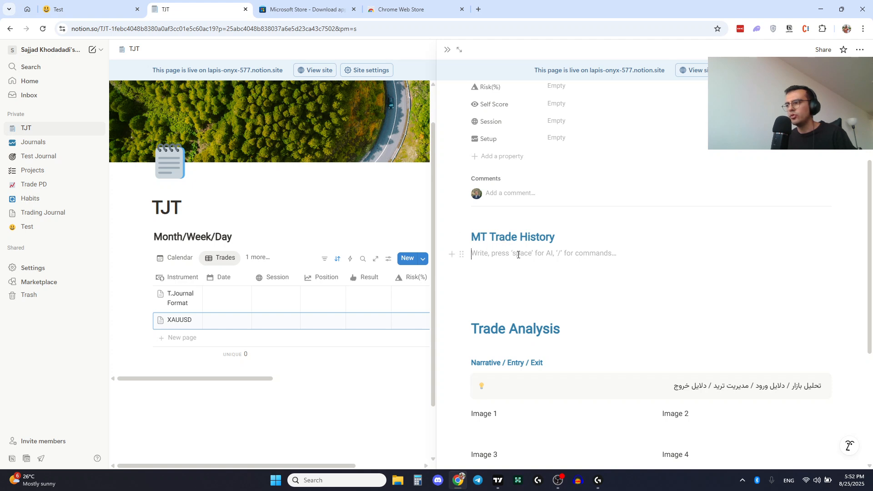
scroll(531, 294, "down", 3)
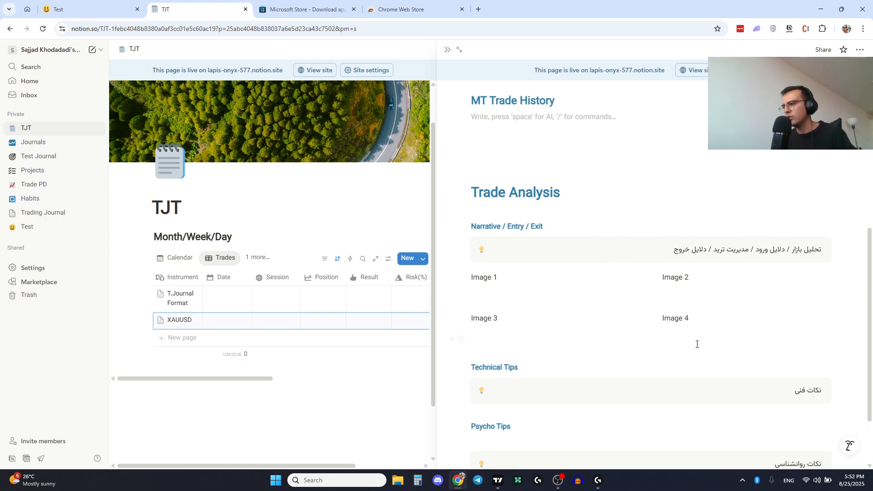
scroll(697, 344, "down", 2)
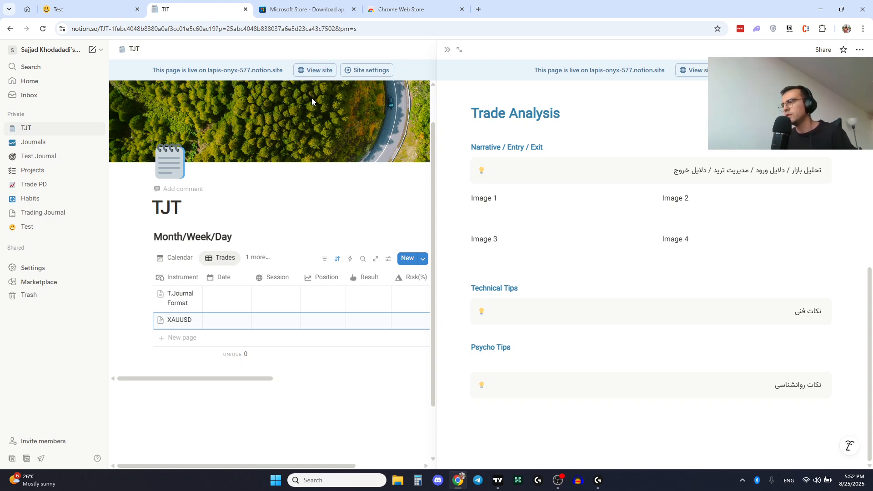
left_click(447, 50)
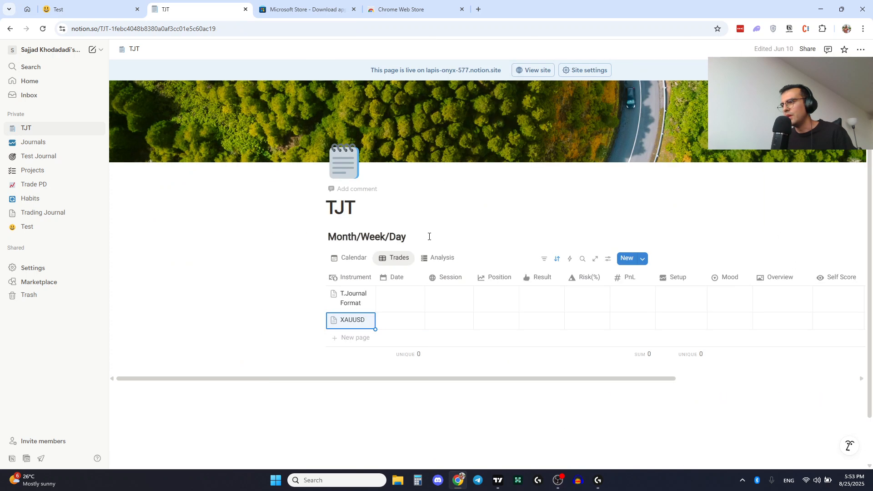
left_click(395, 303)
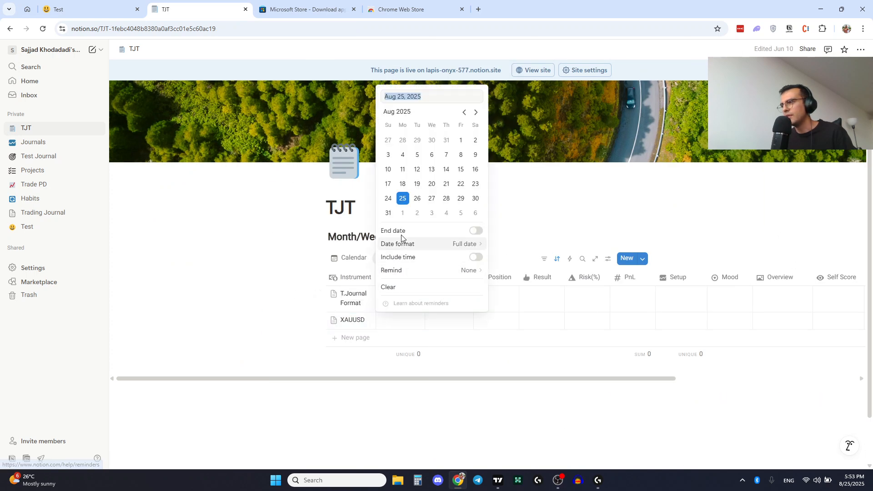
left_click(403, 199)
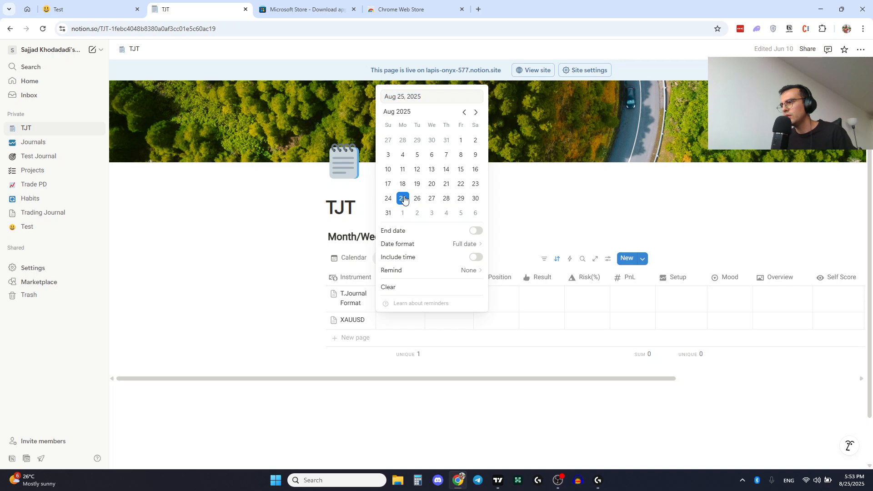
- Set the Session of the T.Journal Format trade row to London
left_click(394, 369)
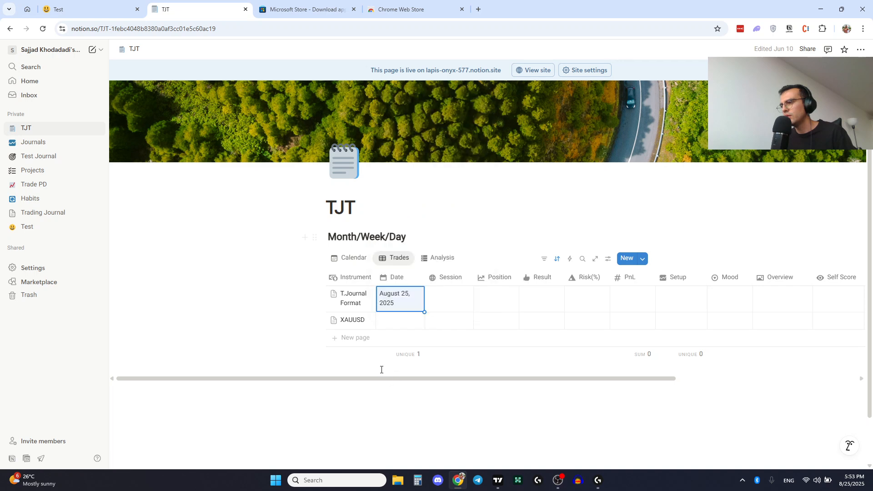
left_click(452, 293)
left_click(456, 337)
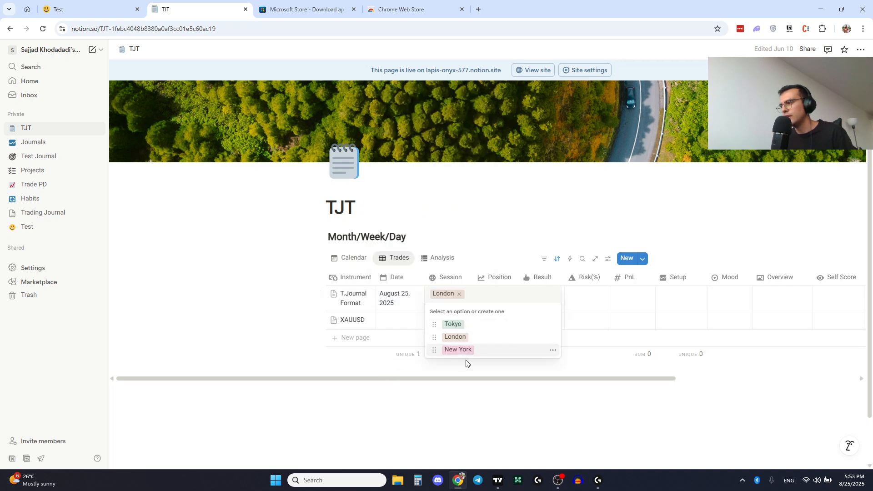
left_click(475, 367)
- Set that row's Position to Long and its Result to Loss
left_click(501, 296)
left_click(505, 324)
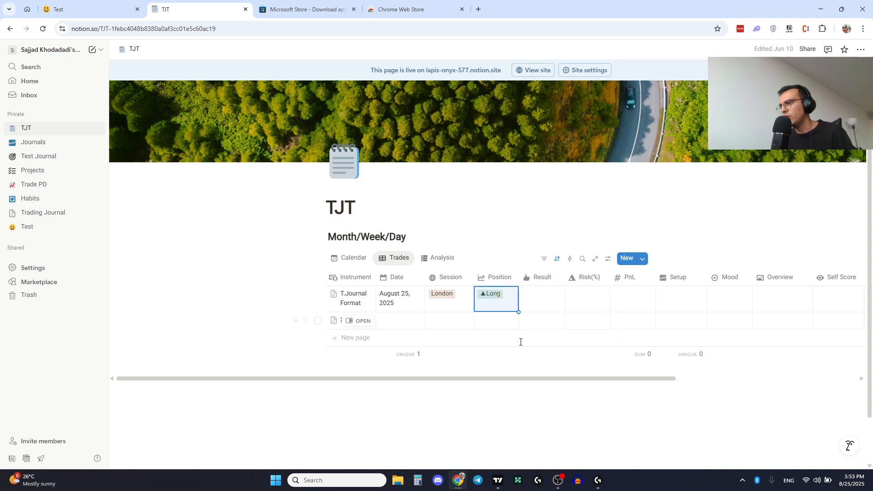
left_click(522, 362)
left_click(541, 302)
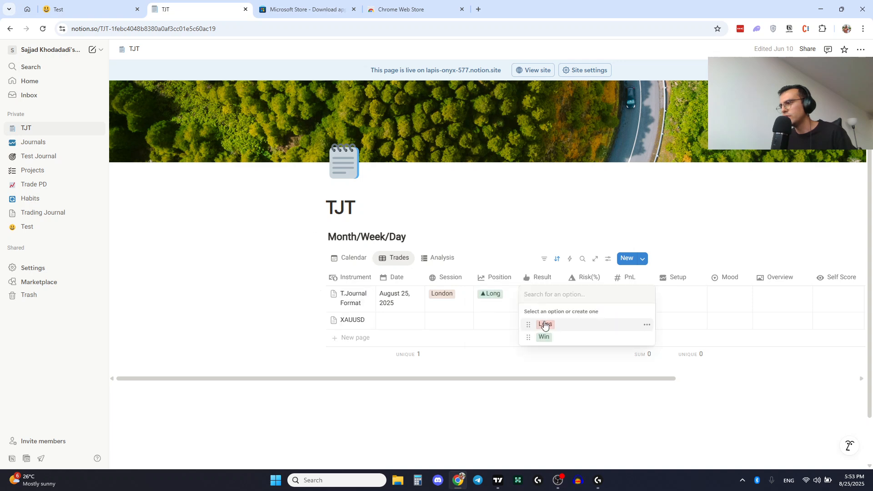
left_click(544, 325)
- Enter 1 as the row's Risk(%) and -1000 as its PnL
left_click(591, 297)
type("1")
key("Return")
left_click(626, 296)
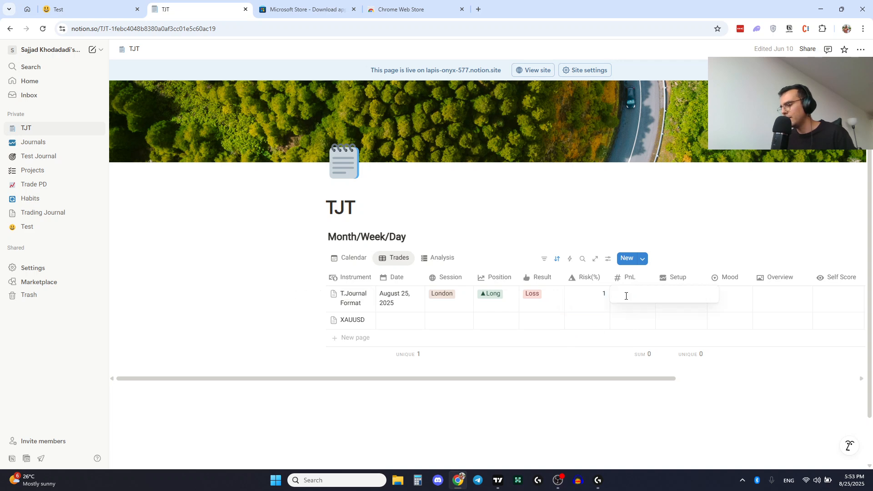
type("-1000")
key("Return")
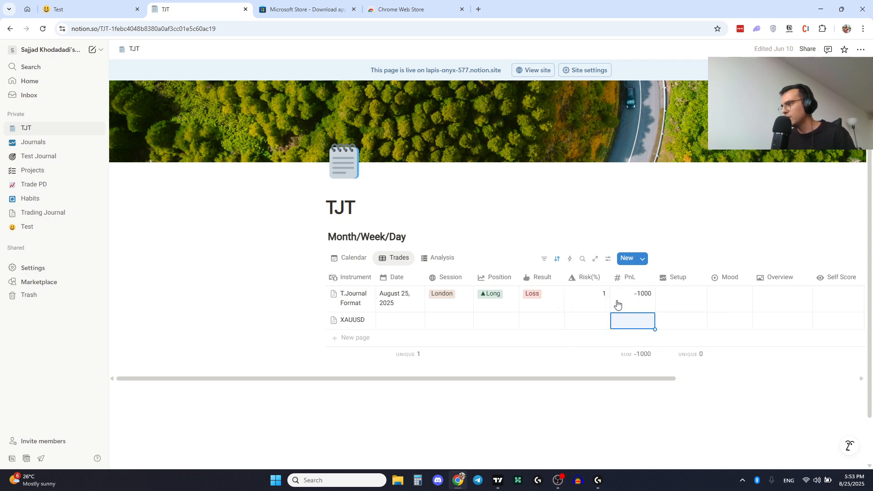
- Enter "panjeye ejdeha" as the row's Setup
left_click(673, 297)
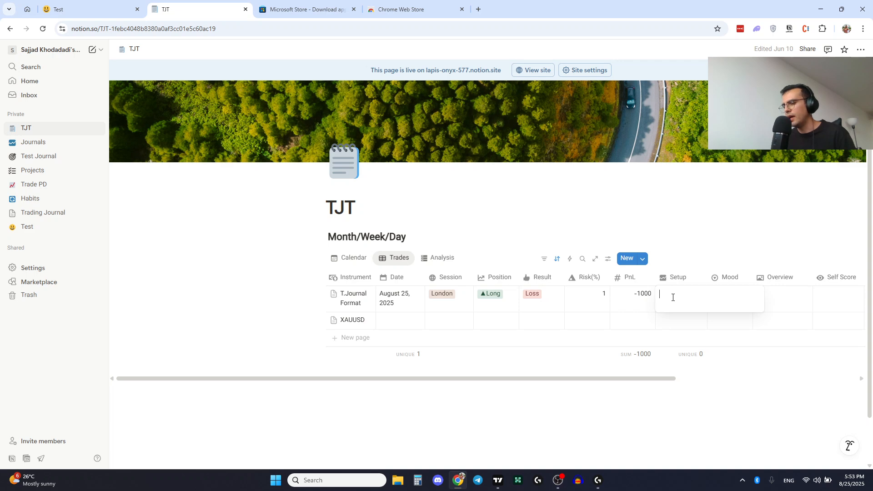
type("panj")
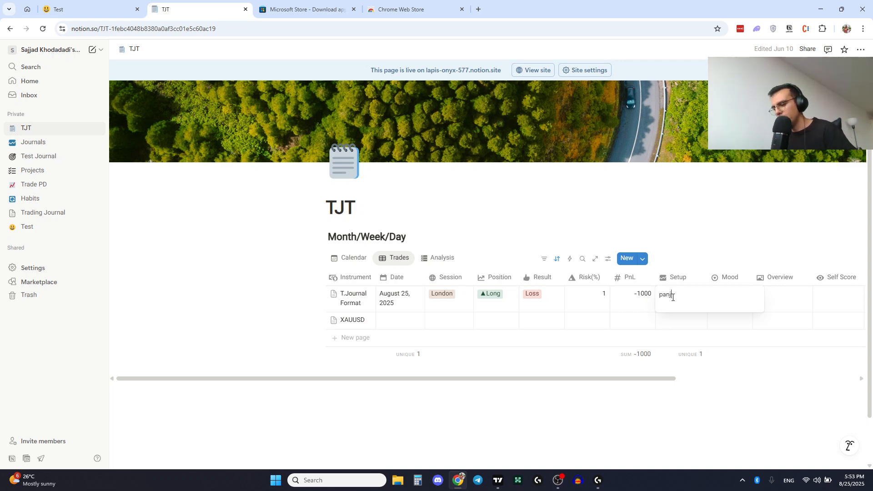
type("eye ejdeha")
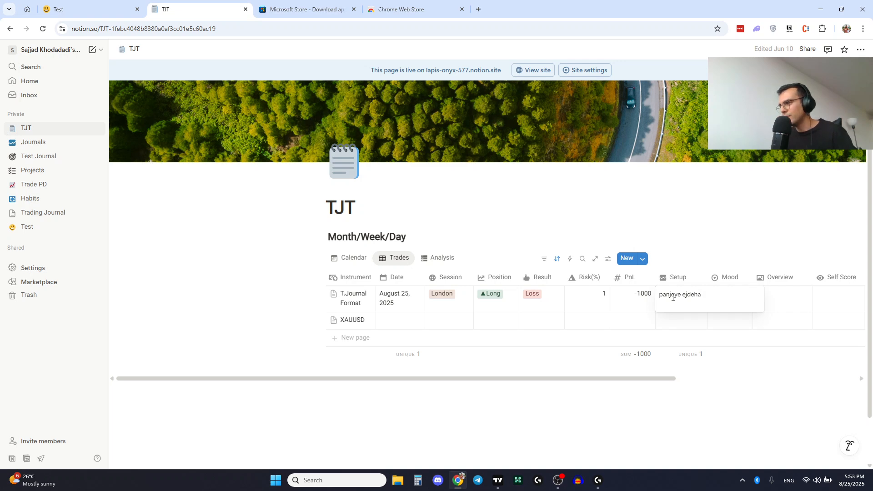
key("Return")
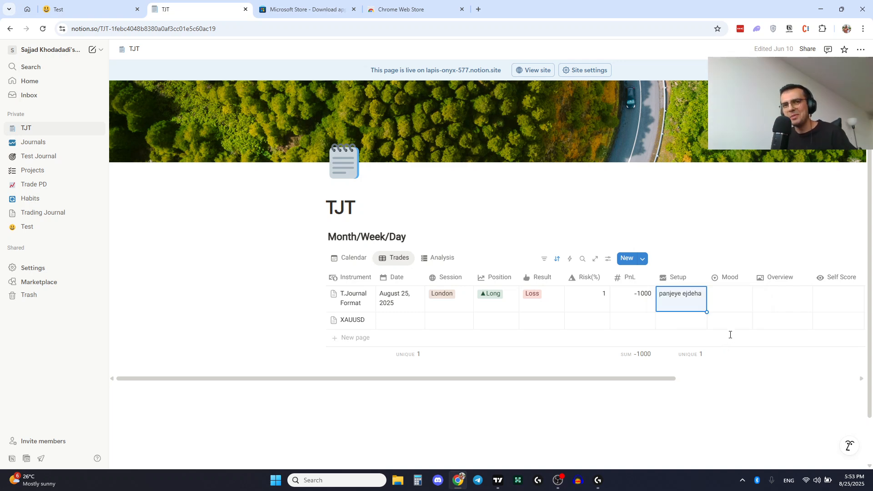
- Set the row's Self Score to 30-60 and its Mood to Calm
left_click(731, 303)
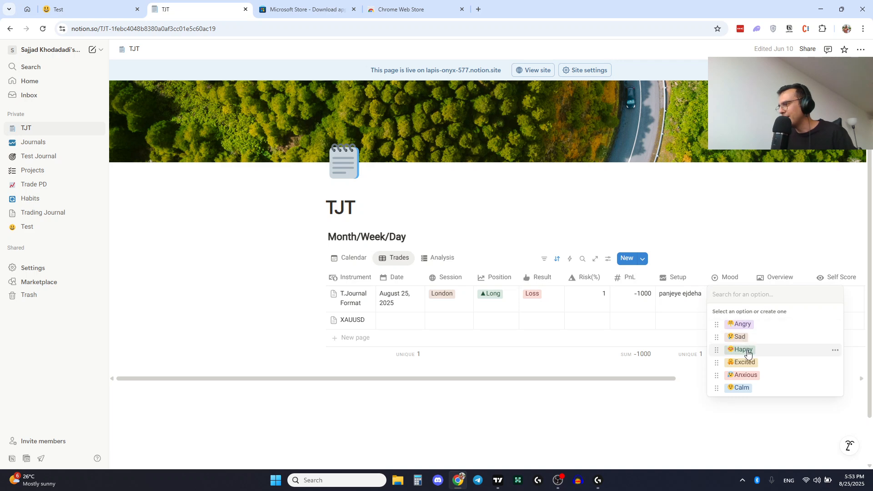
left_click(740, 324)
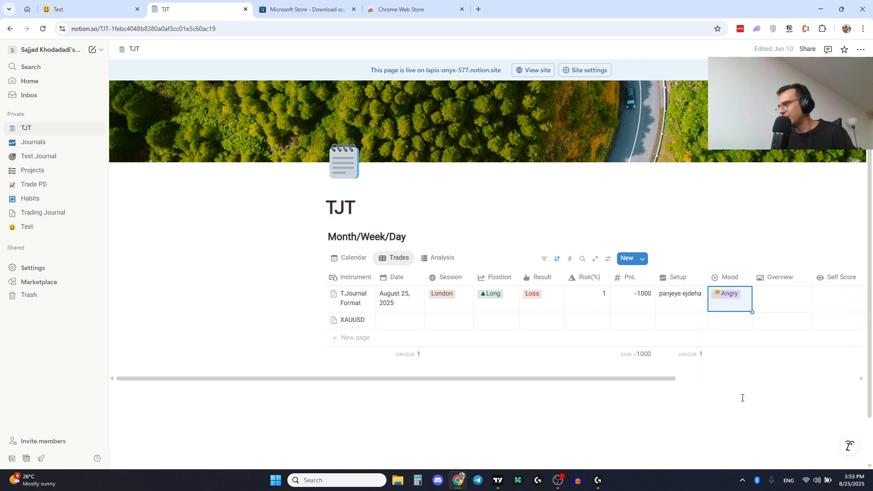
left_click(821, 301)
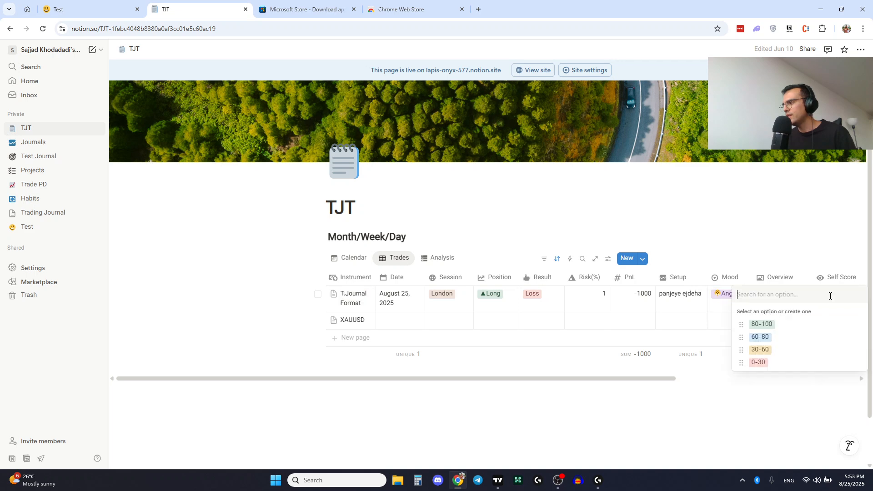
left_click(759, 350)
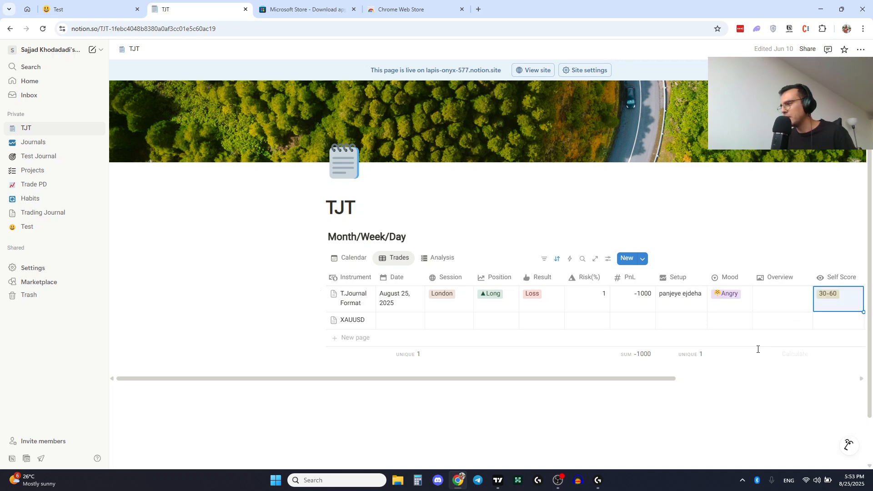
left_click(727, 305)
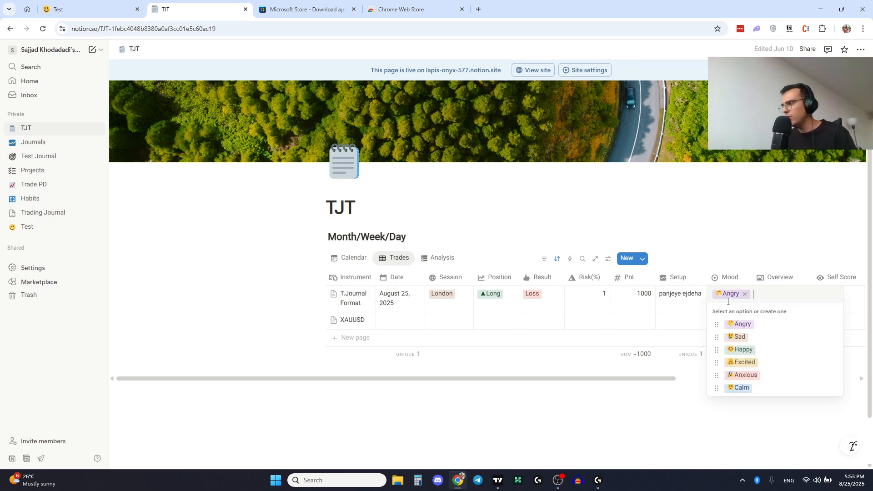
left_click(745, 387)
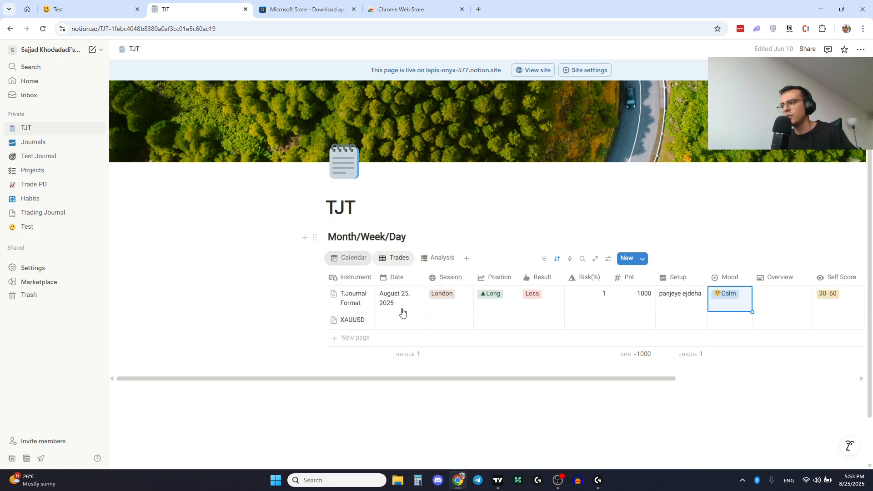
- Check the trade in the calendar view, then return to the Trades table
scroll(403, 313, "down", 7)
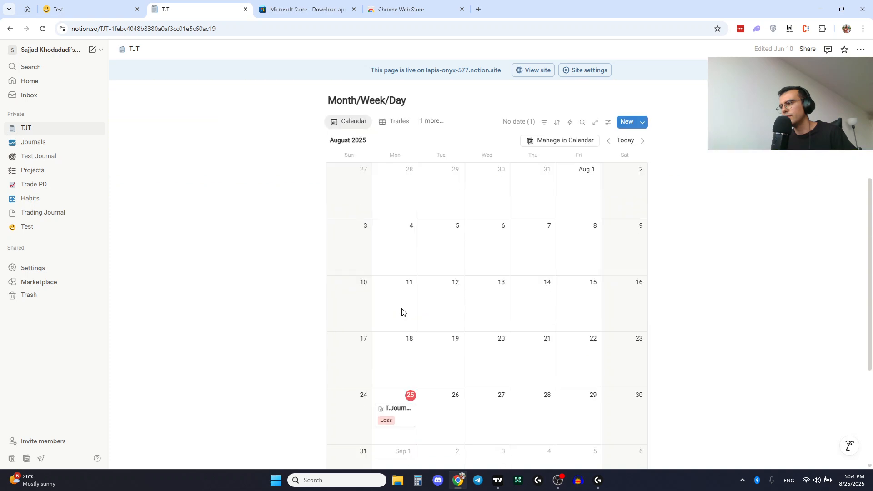
scroll(402, 312, "up", 3)
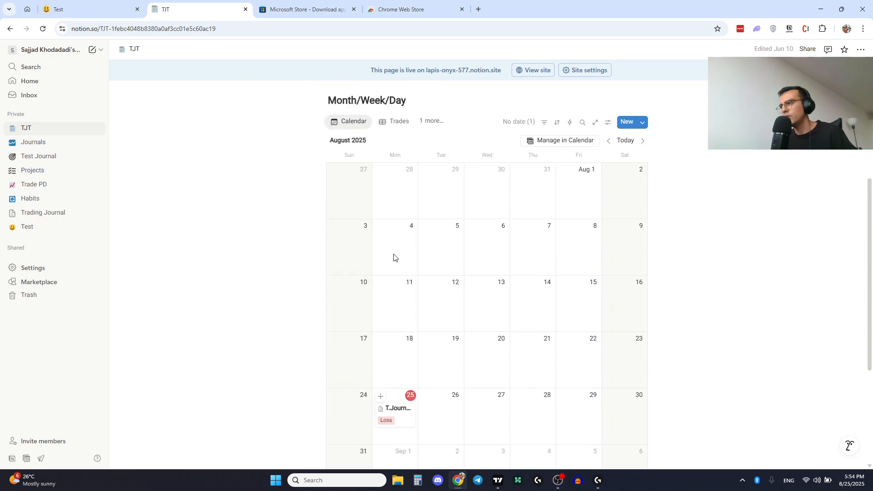
left_click(392, 122)
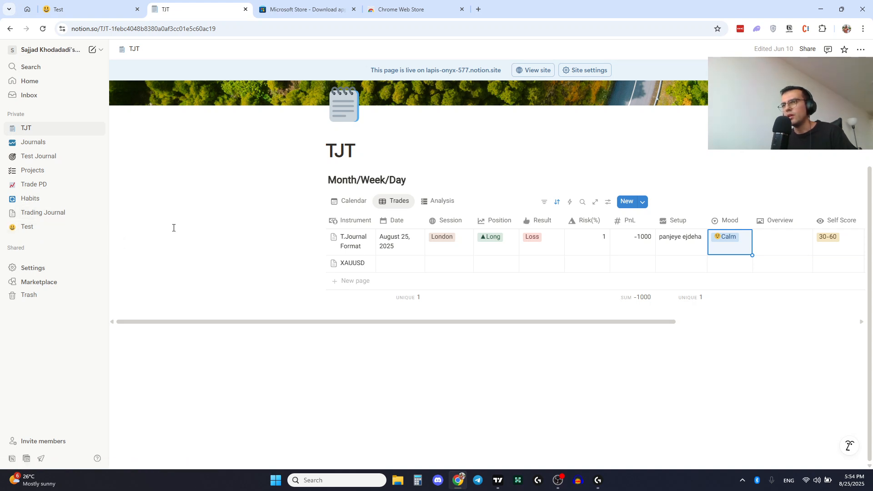
scroll(207, 228, "up", 1)
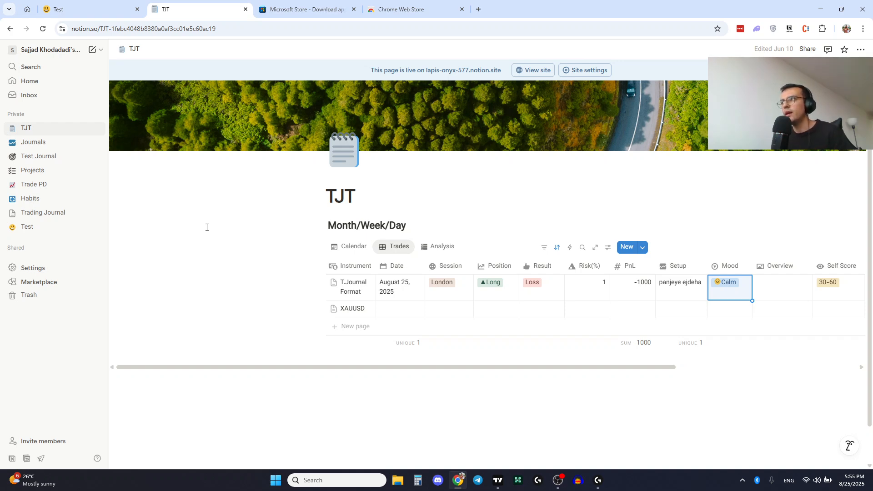
- Switch to the Chrome Web Store tab and search for "notion farsi" extensions
left_click(393, 10)
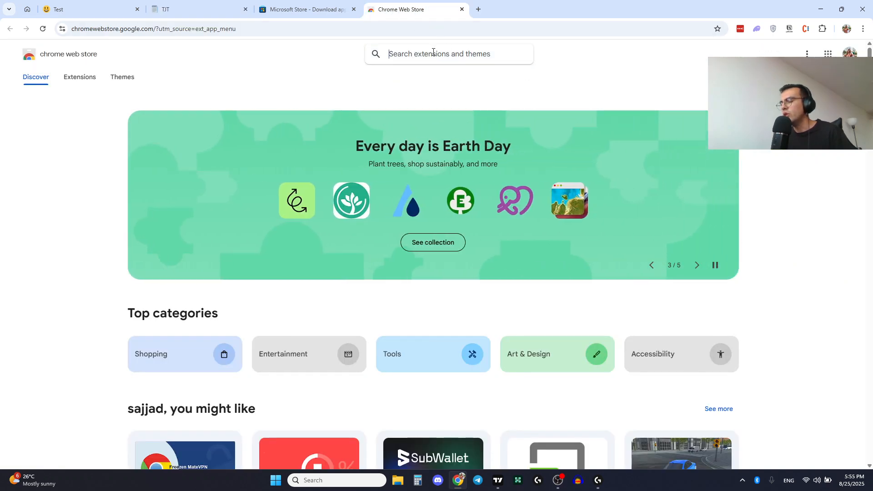
type("no")
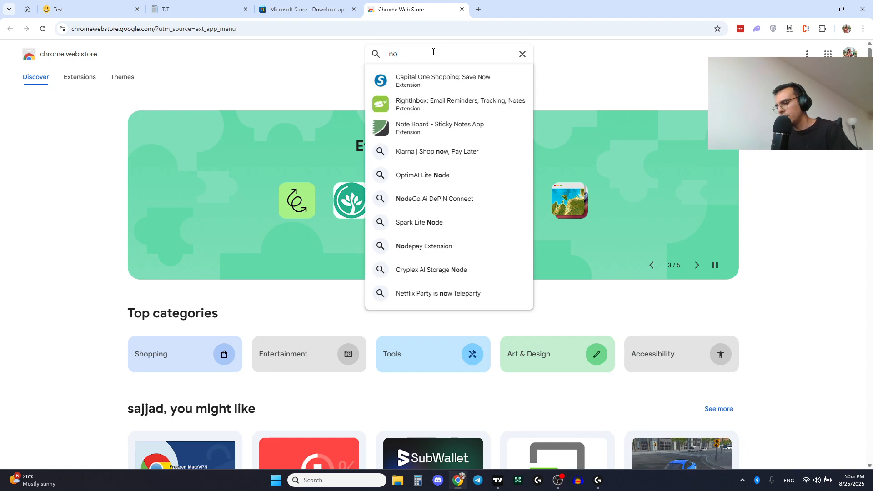
type("tion farsi")
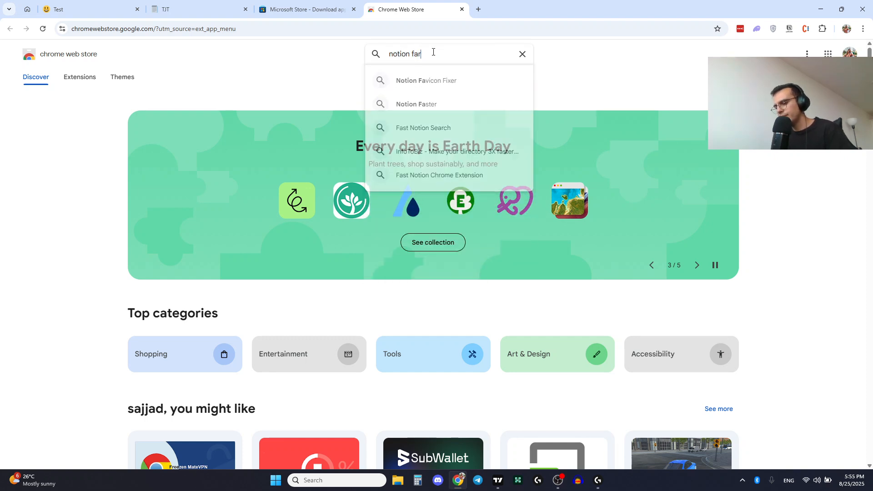
key("Return")
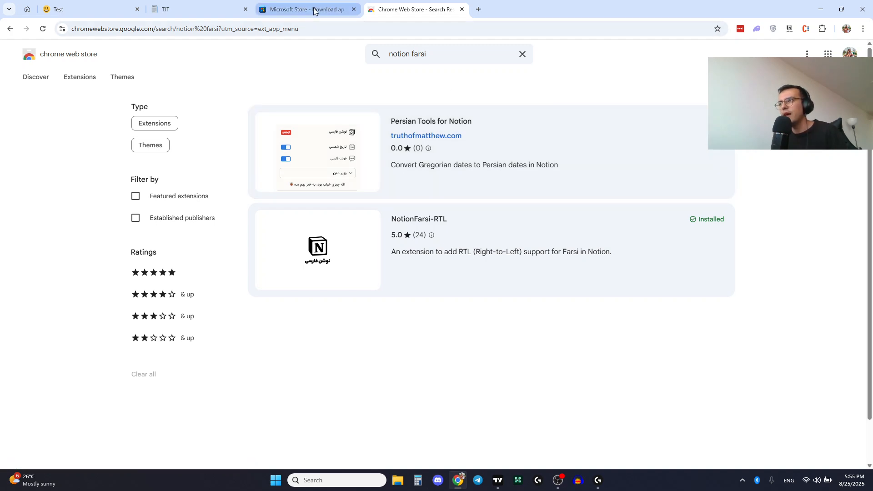
- In the Microsoft Store tab, search for "sni" and open the Snipaste app page
left_click(313, 8)
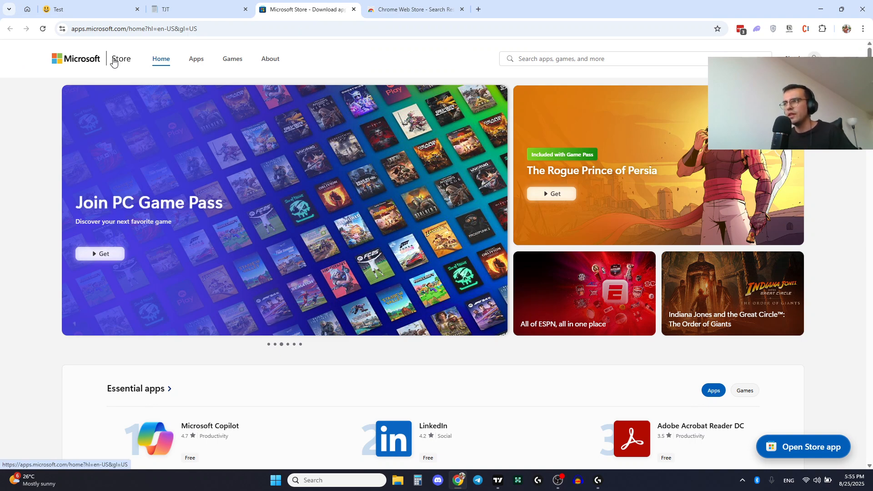
left_click(541, 59)
type("sn")
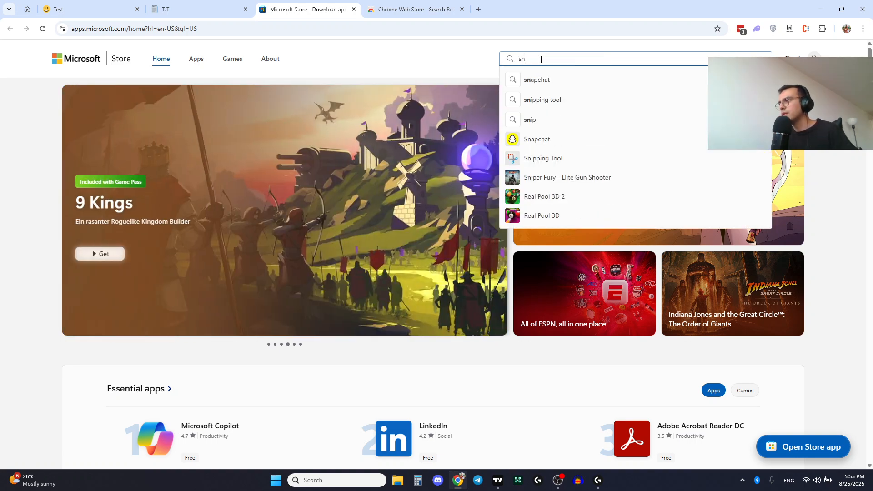
type("i")
left_click(548, 162)
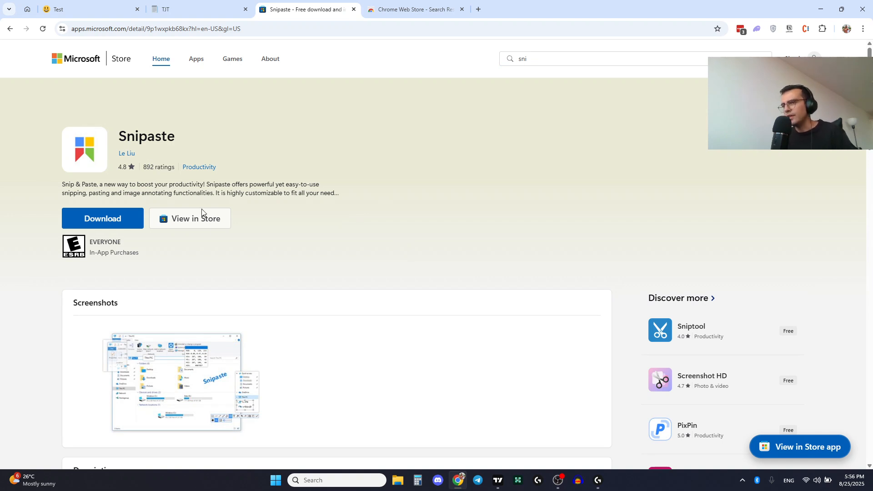
- Switch to TradingView and take a Snipaste screen capture of the EURUSD chart
left_click(744, 482)
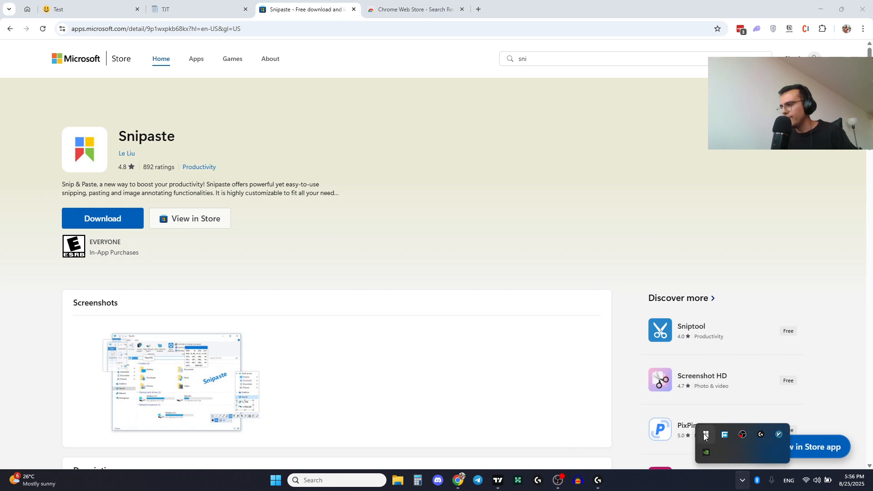
left_click(744, 483)
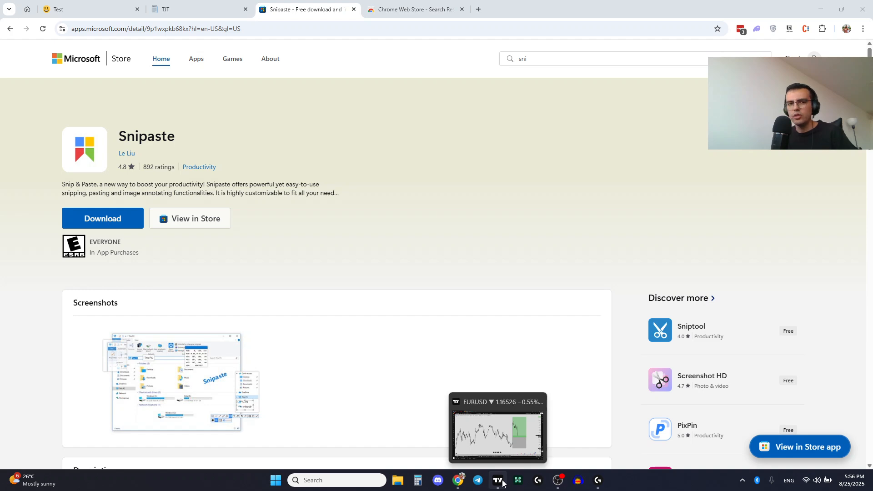
left_click(498, 482)
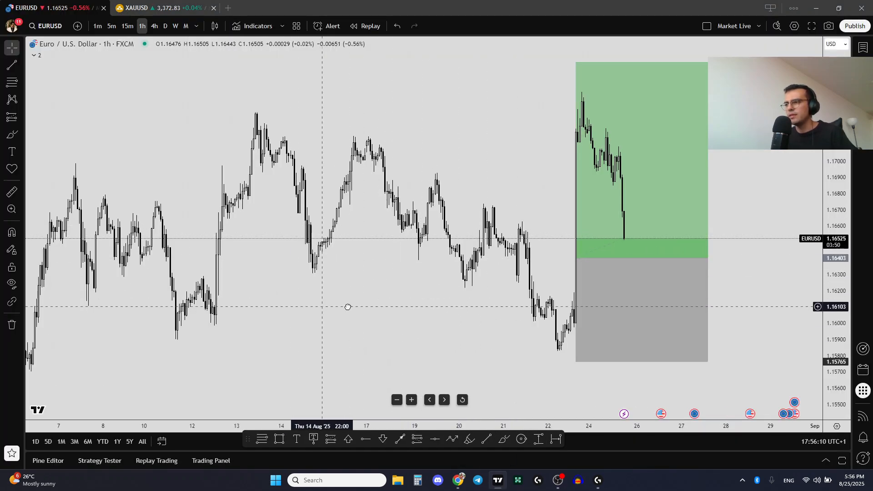
left_click_drag(321, 307, 426, 291)
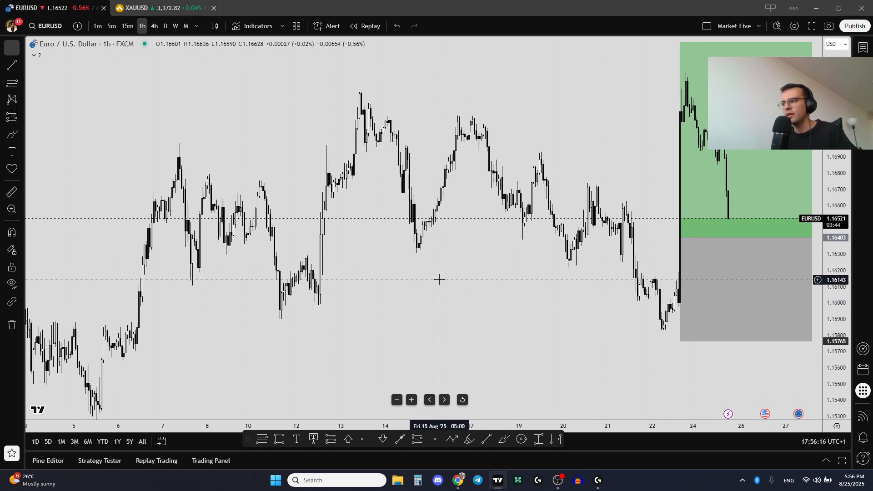
key("F1")
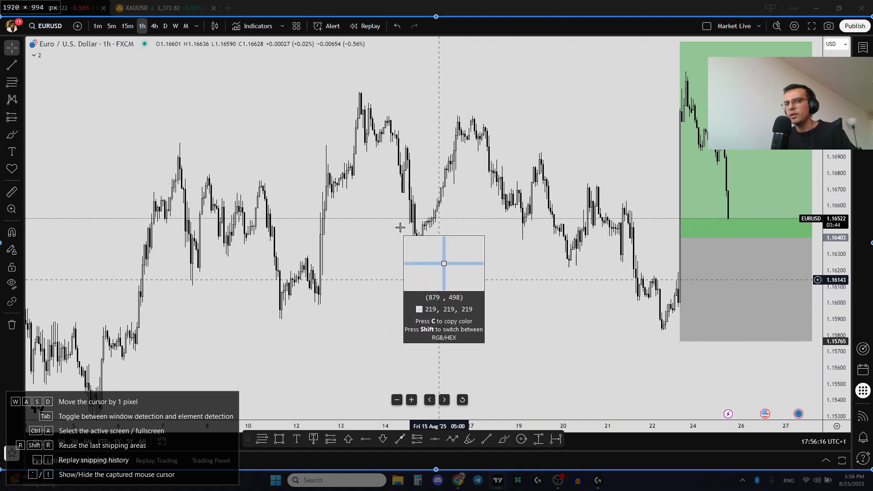
left_click(463, 250)
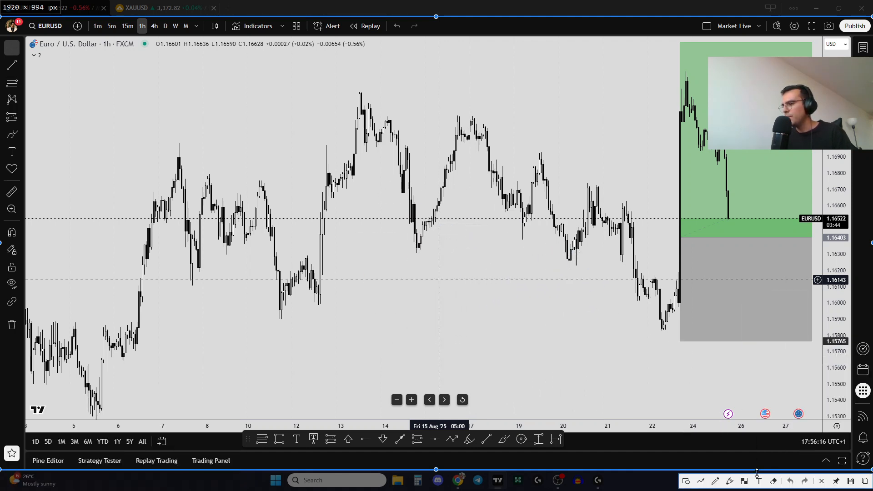
- Mark the double-top area on the captured chart with a red rectangle and an arrow pointing to it
left_click(686, 480)
left_click_drag(512, 97, 330, 277)
left_click_drag(326, 98, 331, 87)
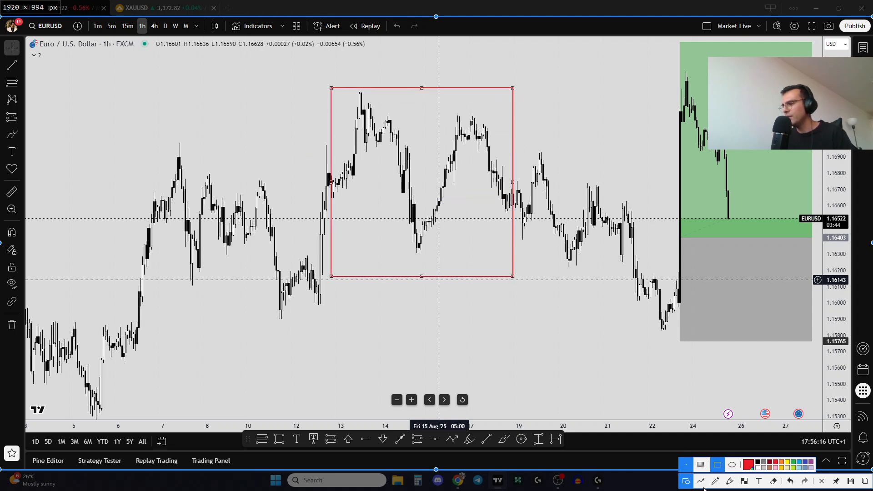
left_click(701, 480)
left_click_drag(559, 88, 519, 113)
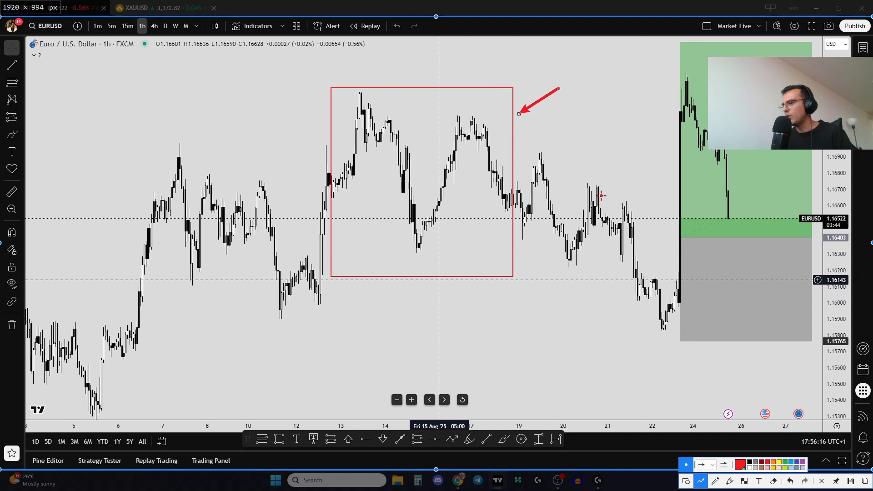
- Add the text label "test" next to the arrow on the captured chart, then close the Snipaste capture
left_click(759, 481)
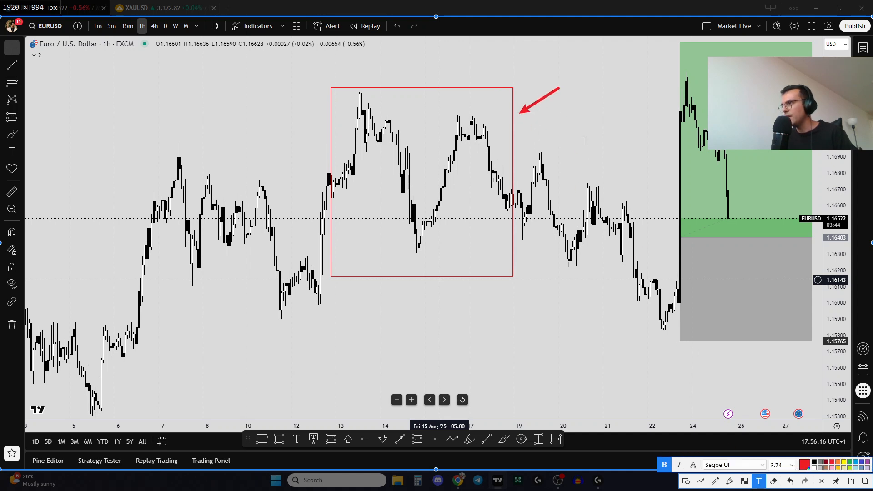
left_click(566, 96)
type("test")
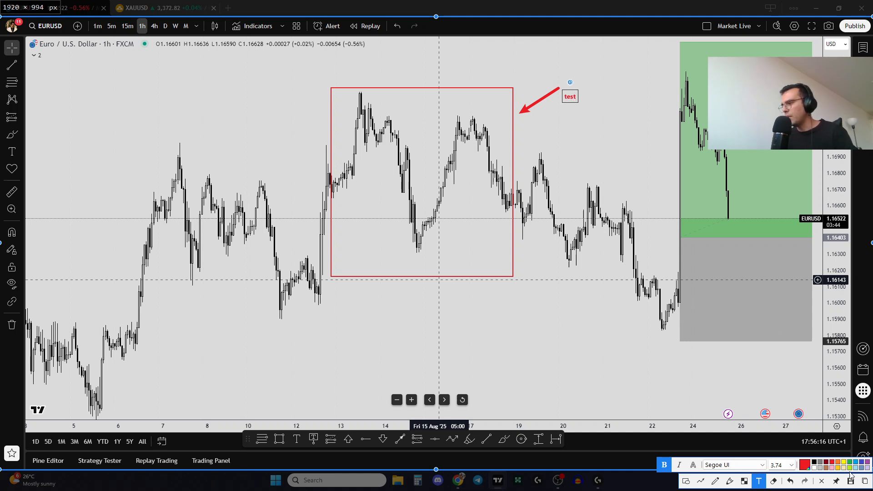
left_click(861, 484)
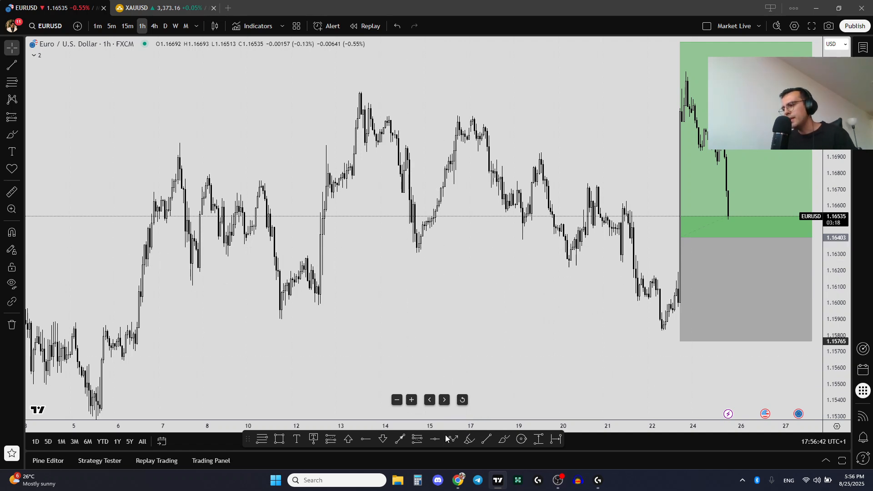
- Return to the Notion TJT tab and clear the Setup, PnL and Risk(%) values of the first trade row
left_click(459, 481)
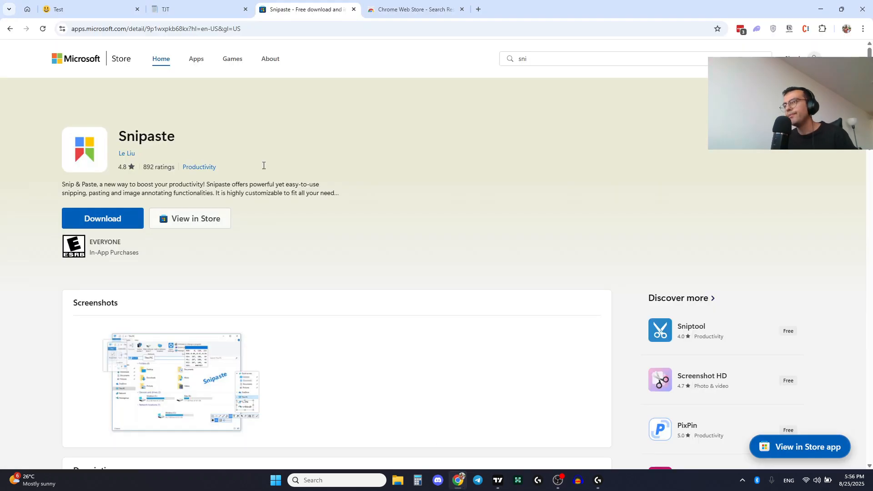
left_click(168, 12)
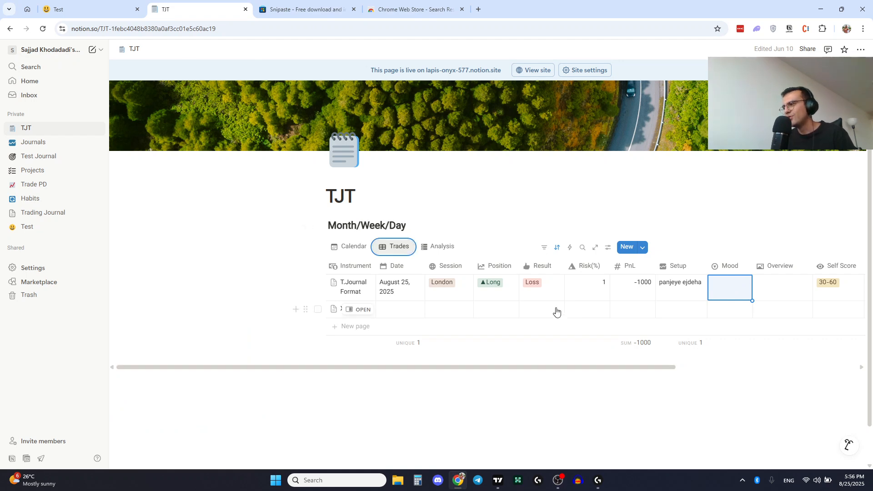
left_click(664, 291)
key("ctrl+a")
key("BackSpace")
left_click(641, 285)
key("ctrl+a")
key("BackSpace")
key("Escape")
left_click(584, 286)
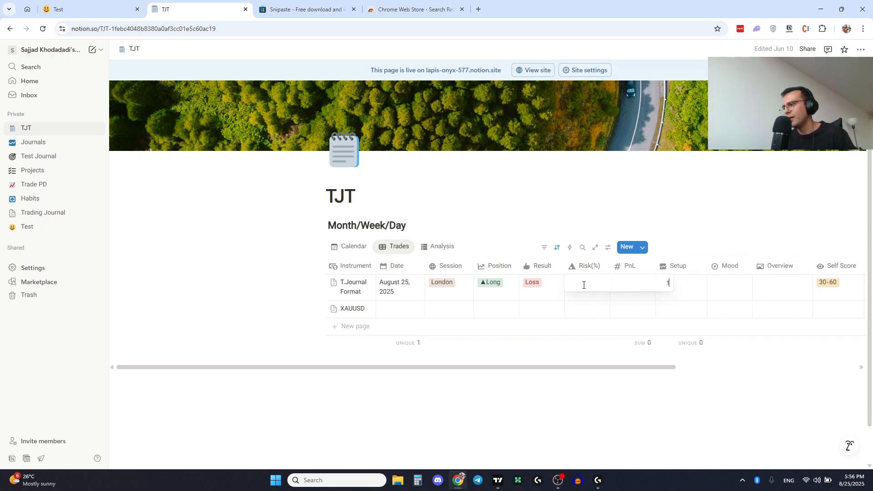
key("Escape")
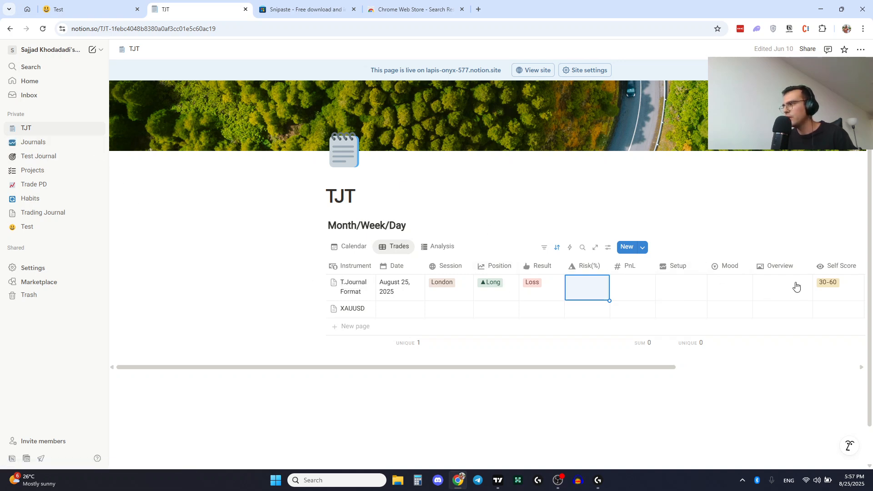
- Clear the Self Score, Result, Position, Session and Date values of the first trade row
left_click(840, 294)
key("BackSpace")
left_click(530, 286)
left_click(531, 286)
key("BackSpace")
left_click(501, 284)
left_click(500, 285)
key("BackSpace")
key("Escape")
left_click(459, 285)
key("BackSpace")
key("Escape")
left_click(415, 284)
key("BackSpace")
left_click(384, 365)
key("BackSpace")
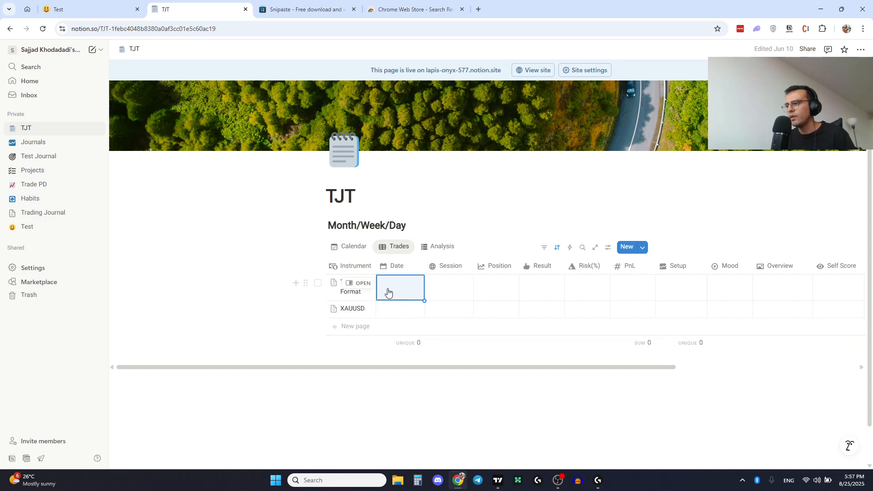
- Open the XAUUSD trade page, delete its title, and close the page preview
left_click(362, 308)
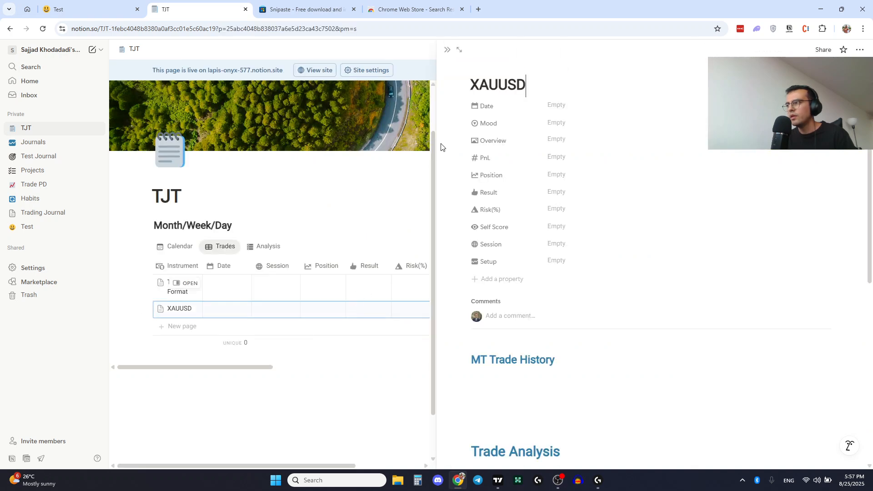
double_click(498, 106)
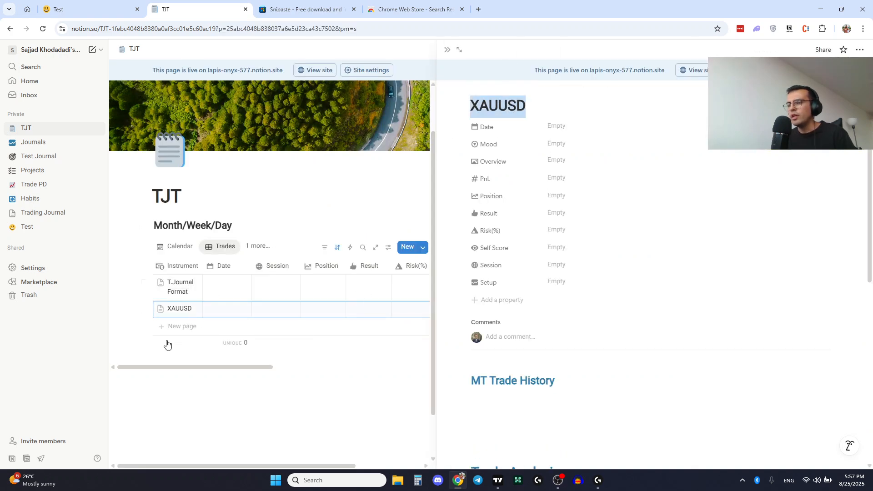
key("BackSpace")
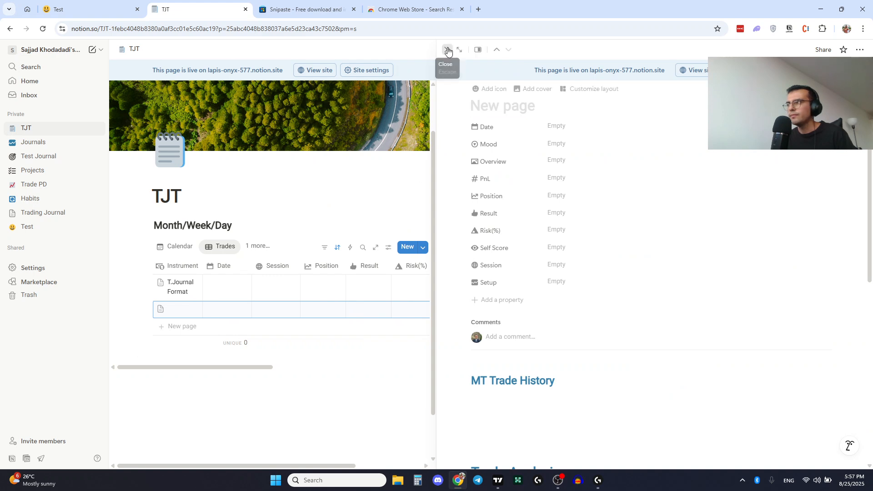
left_click(448, 51)
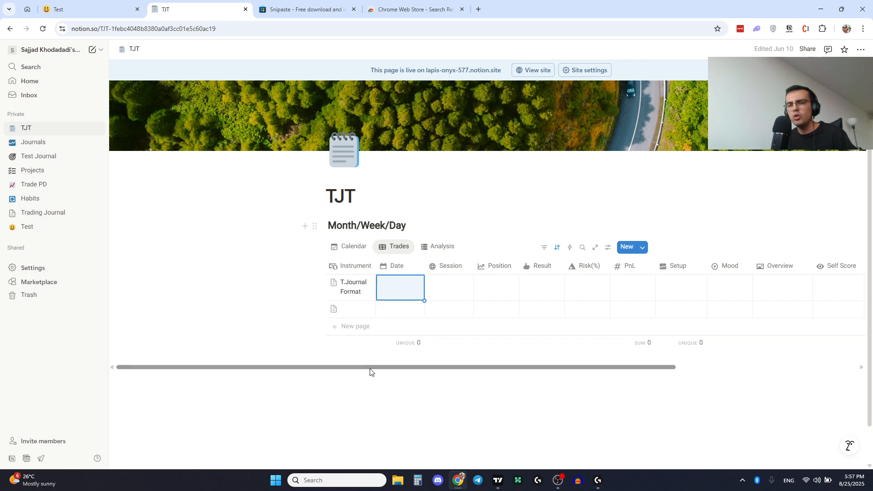
left_click_drag(371, 369, 381, 373)
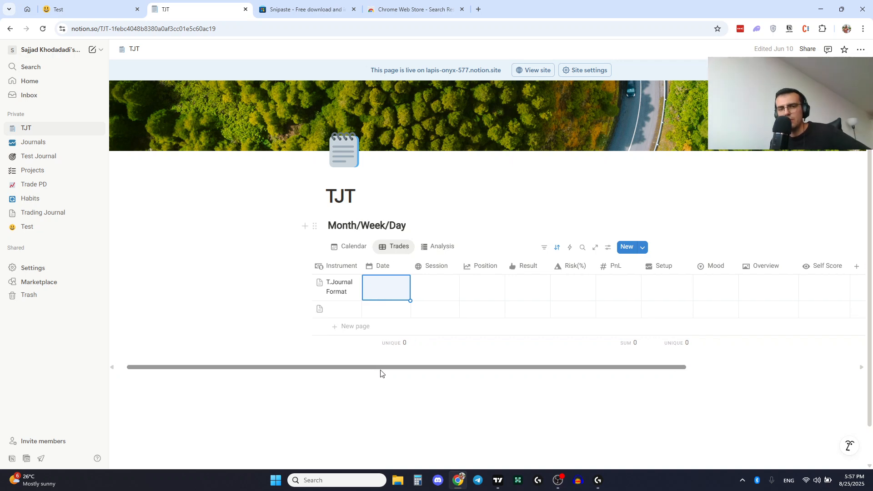